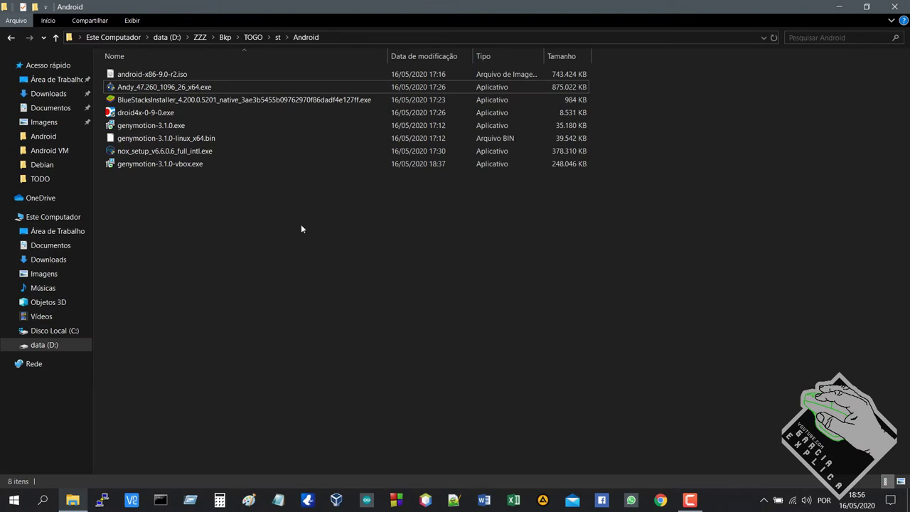
Review the Android emulator installers in the folder, highlighting the Andy, BlueStacks, Droid4X and Nox setup files as a group.
left_click(182, 86)
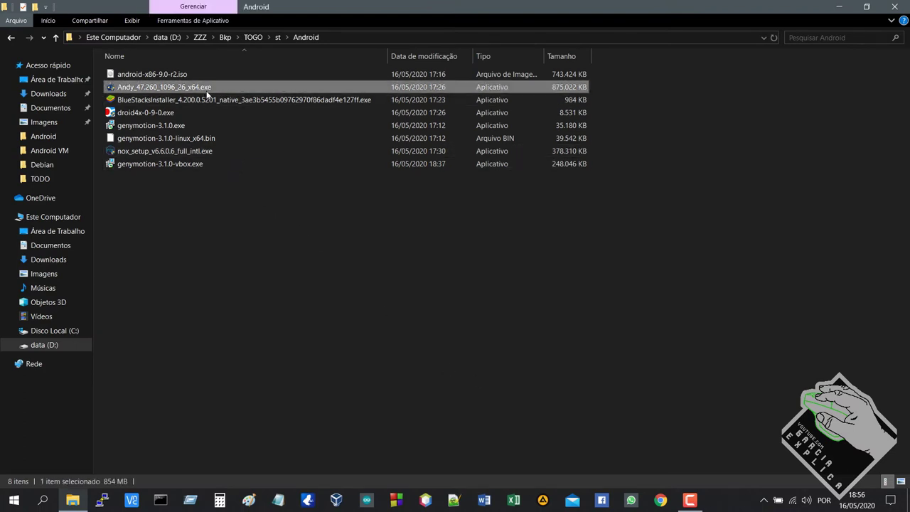
left_click(191, 113, "shift")
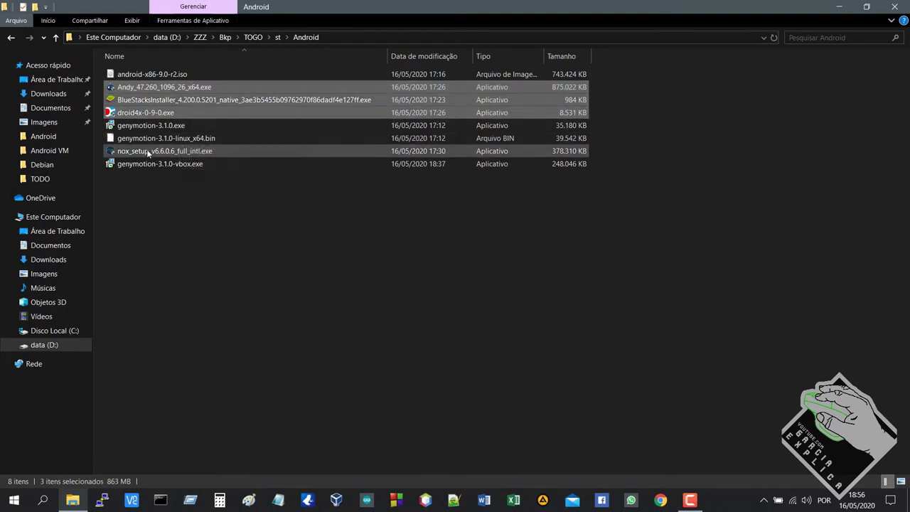
left_click(167, 151, "ctrl")
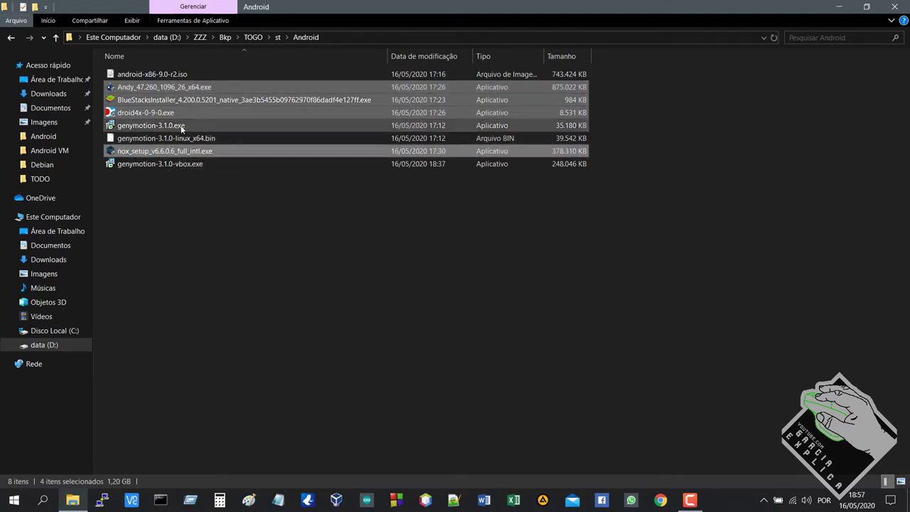
left_click(171, 74)
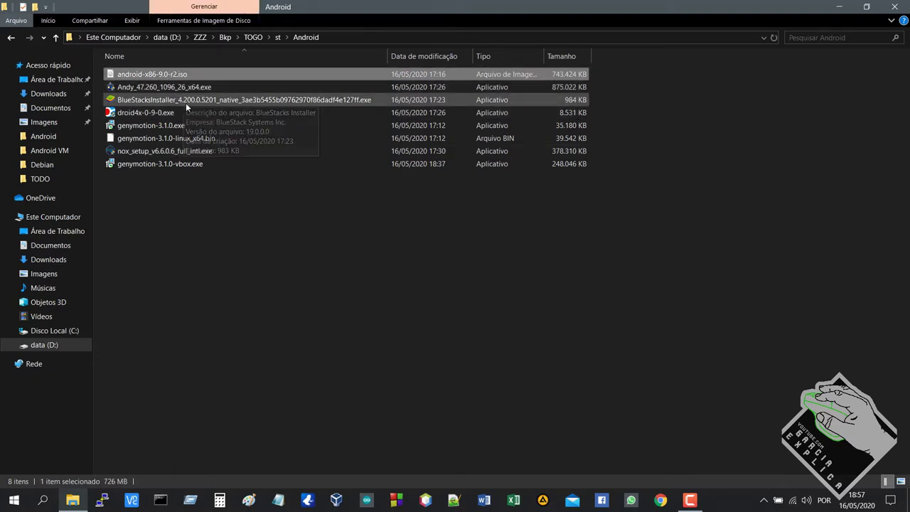
left_click(145, 129)
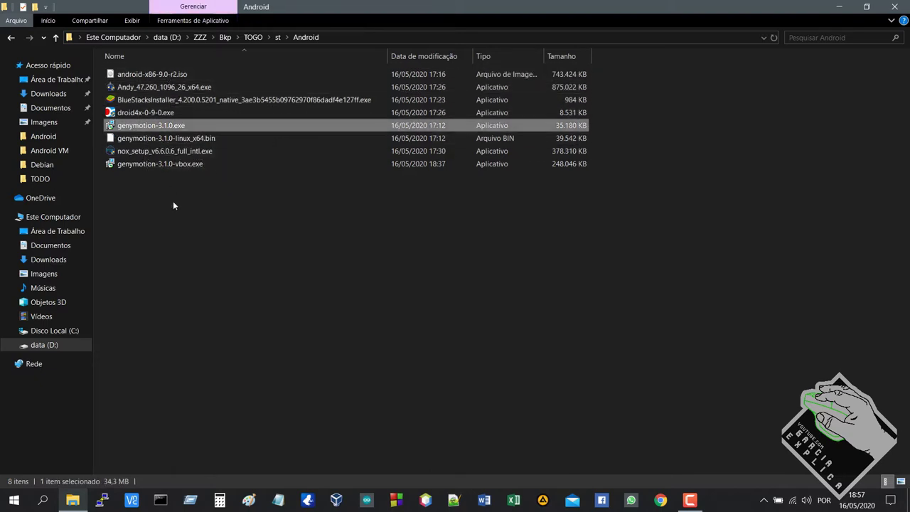
left_click(164, 88)
left_click(162, 115, "shift")
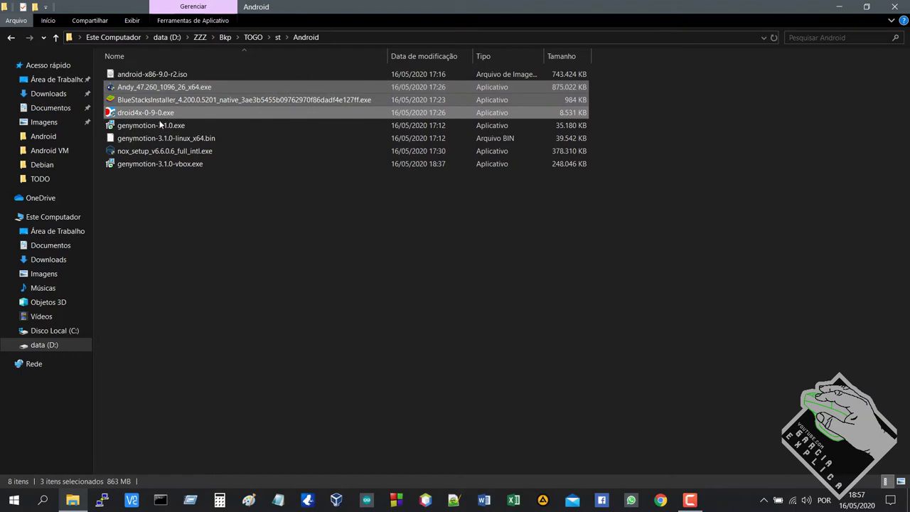
left_click(153, 151, "ctrl")
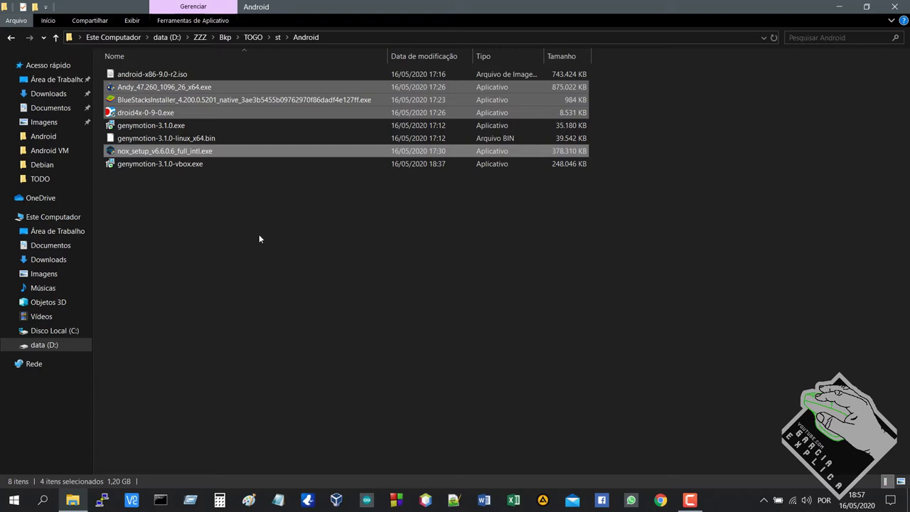
left_click(188, 197)
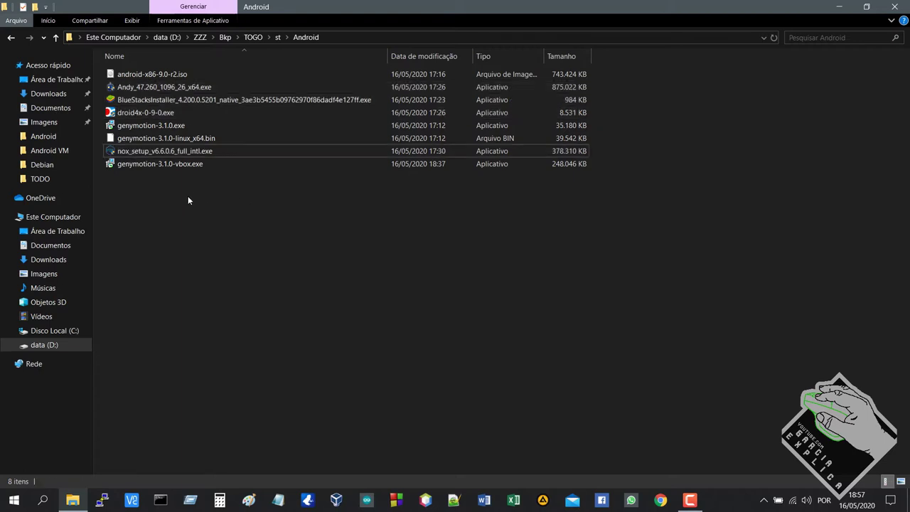
Install Andy OS from Andy_47.260_1096_26_x64.exe, accepting its terms and declining the McAfee WebAdvisor offer.
double_click(163, 86)
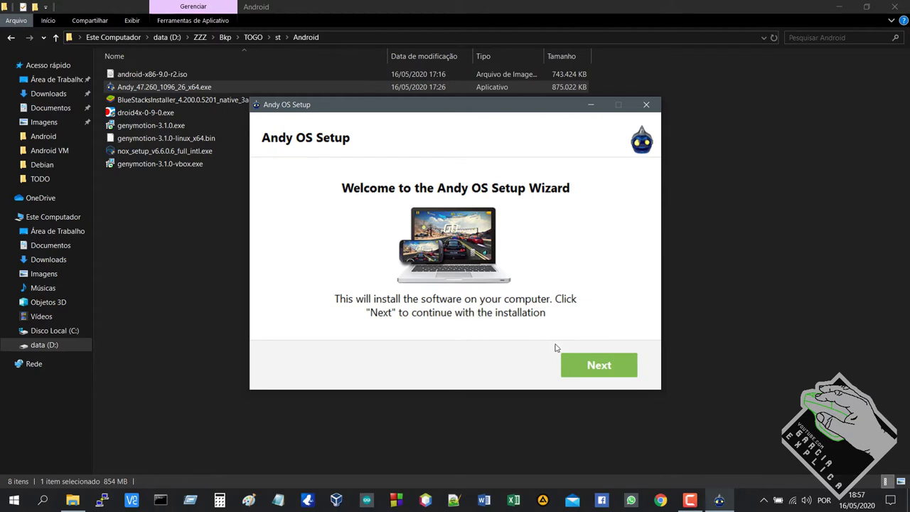
left_click(568, 363)
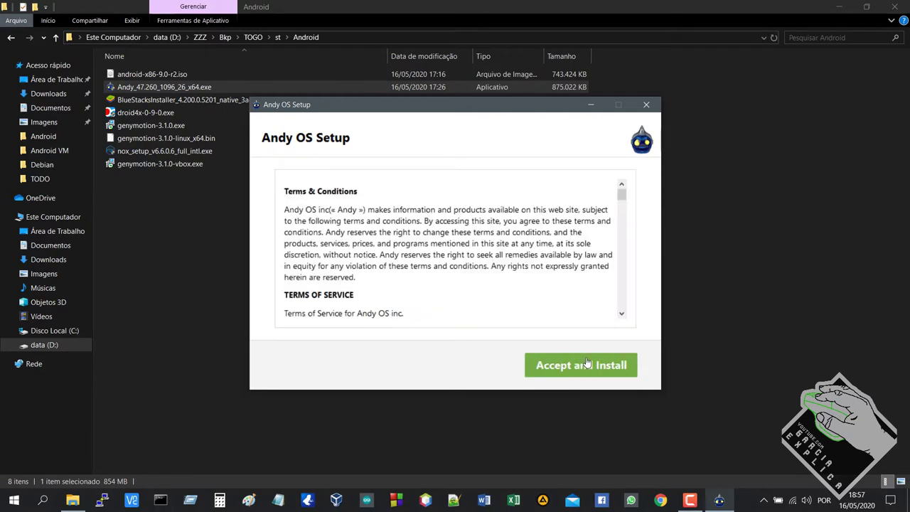
left_click(544, 365)
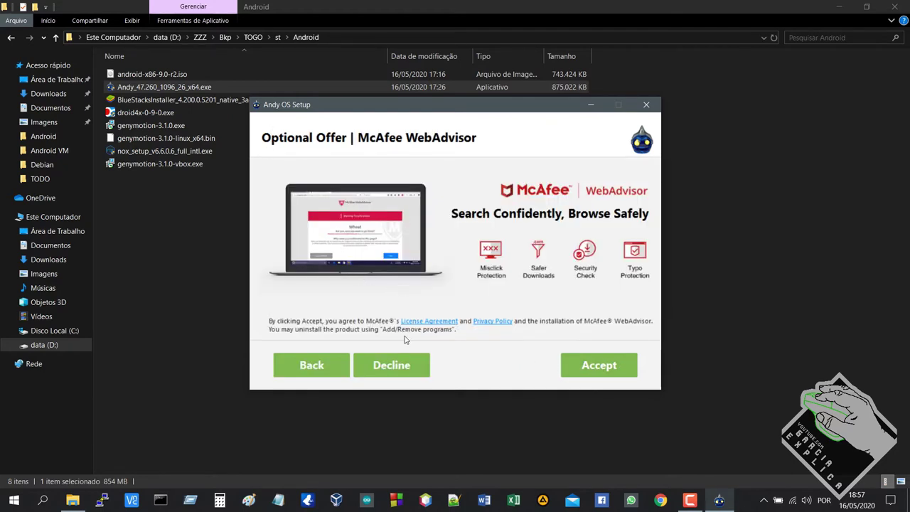
left_click(397, 365)
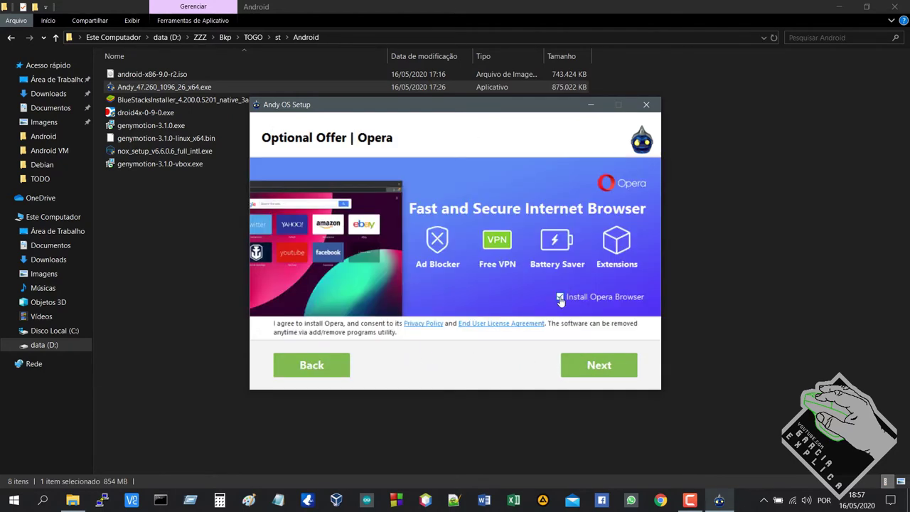
left_click(582, 363)
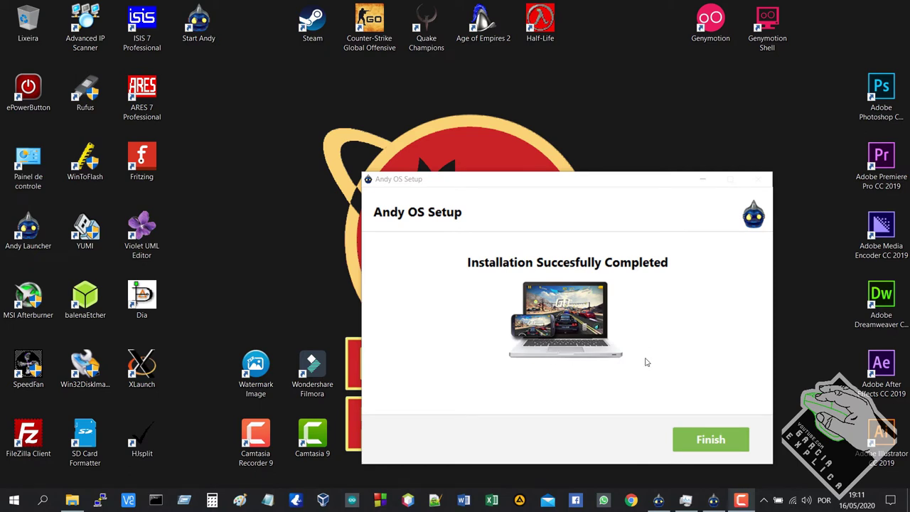
left_click(698, 442)
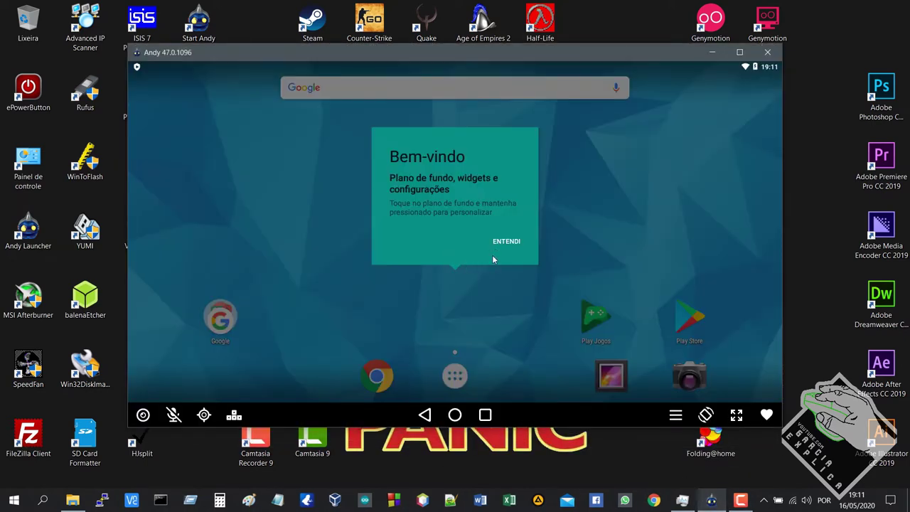
Dismiss the emulator's welcome message and look through the list of preinstalled apps.
left_click(501, 242)
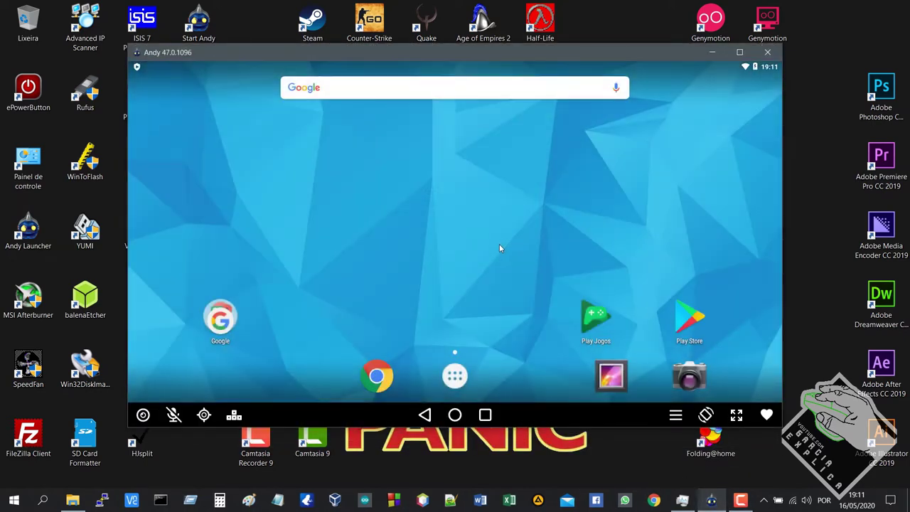
left_click(455, 375)
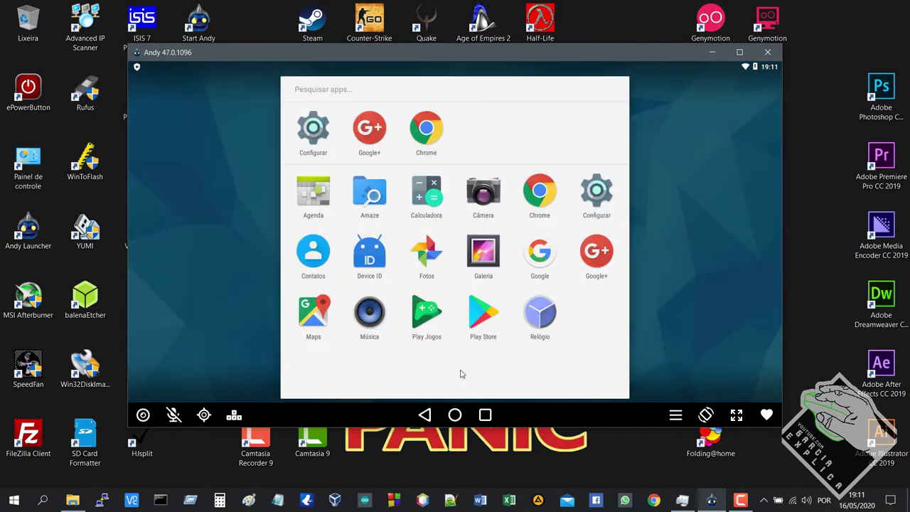
left_click(678, 220)
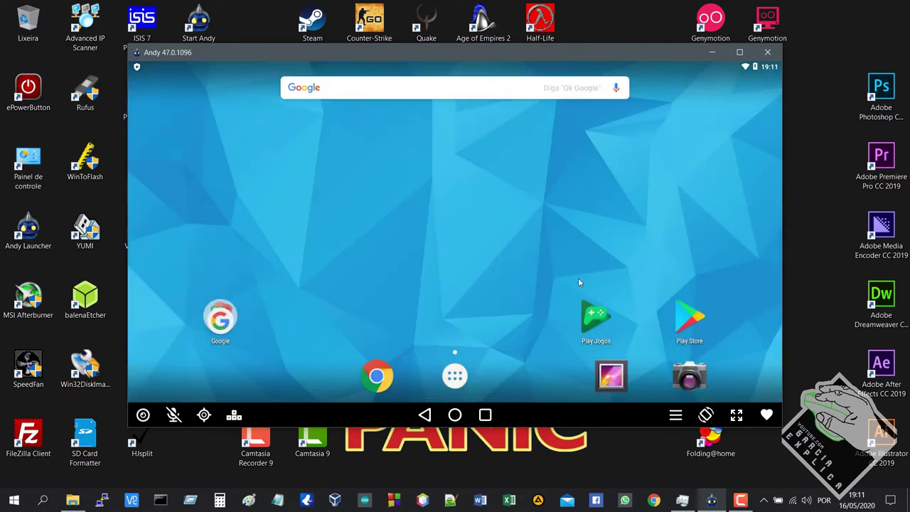
Cancel the pending app updates in the Play Store and return to the Android home screen.
left_click(689, 318)
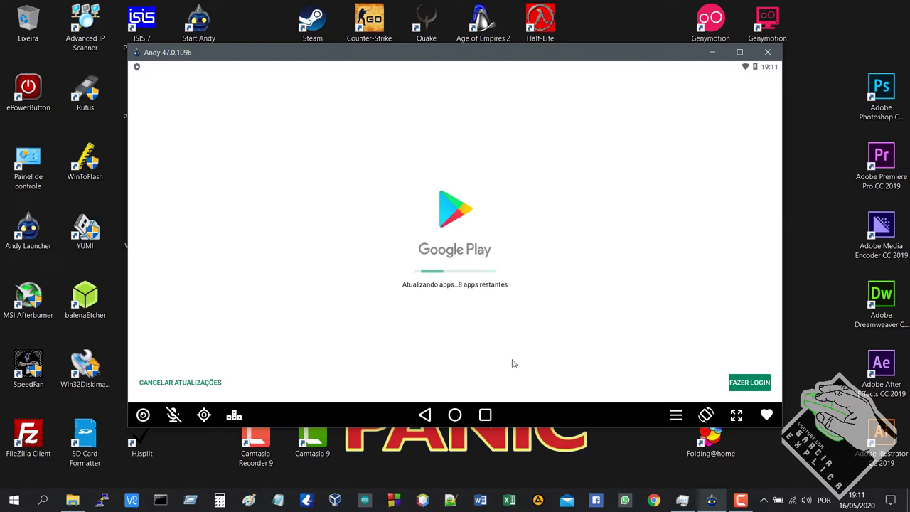
left_click(199, 384)
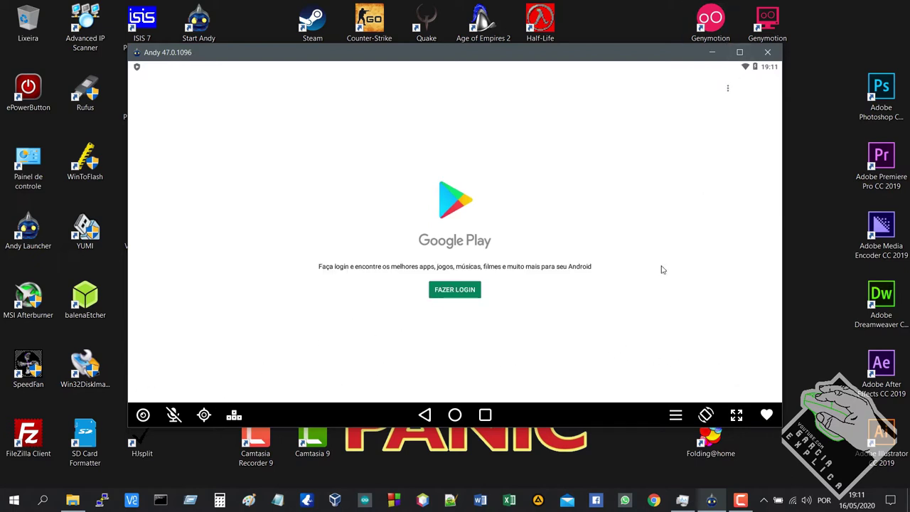
left_click(455, 414)
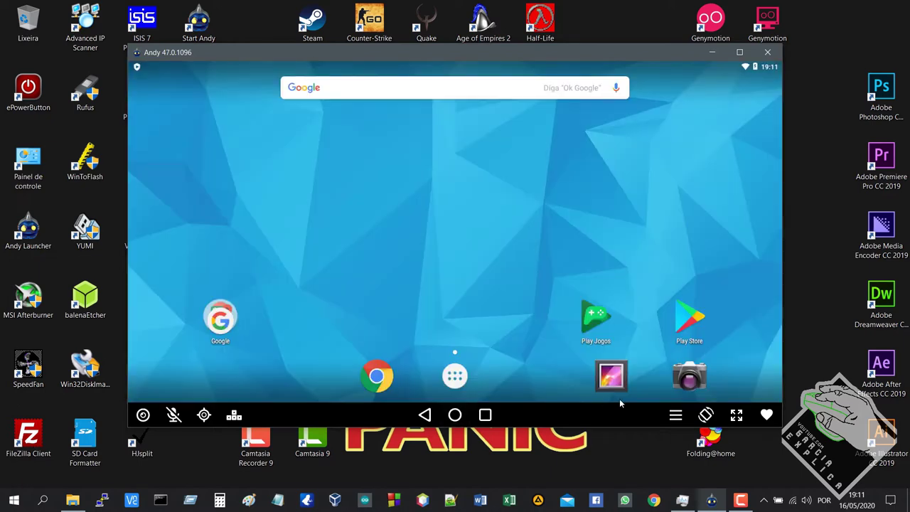
Try rotating the emulator between portrait and landscape, viewing the home screen customization options, and end in landscape.
left_click(702, 413)
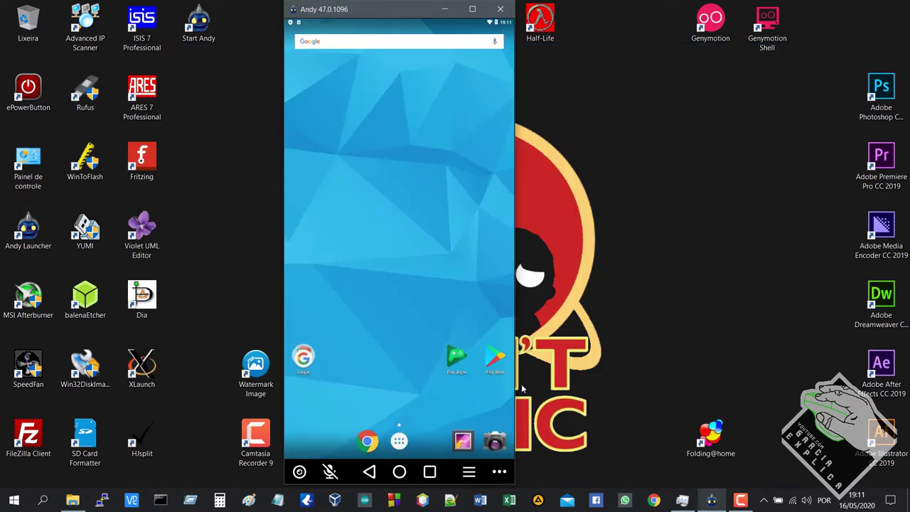
left_click(469, 473)
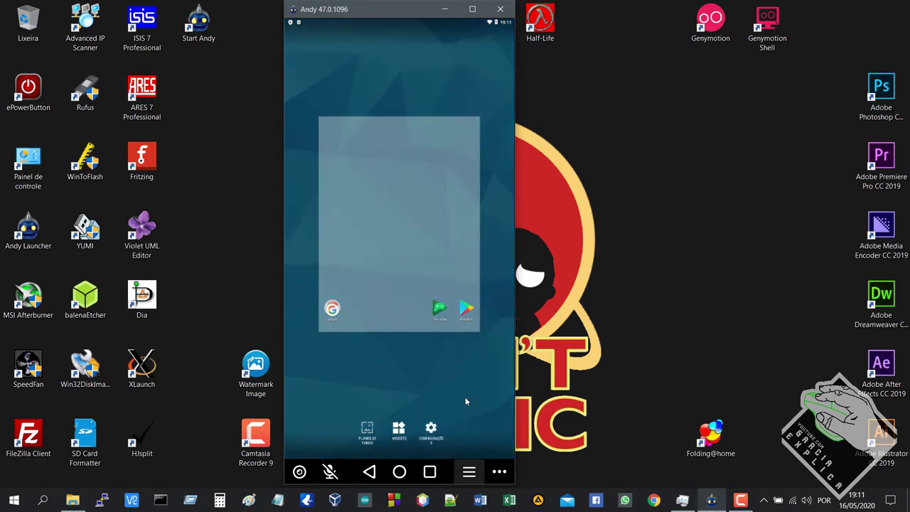
left_click(499, 476)
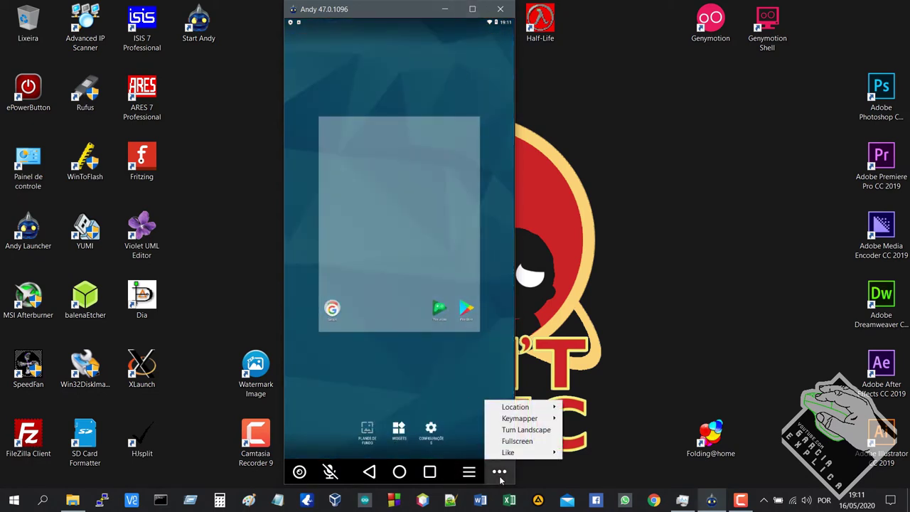
left_click(514, 430)
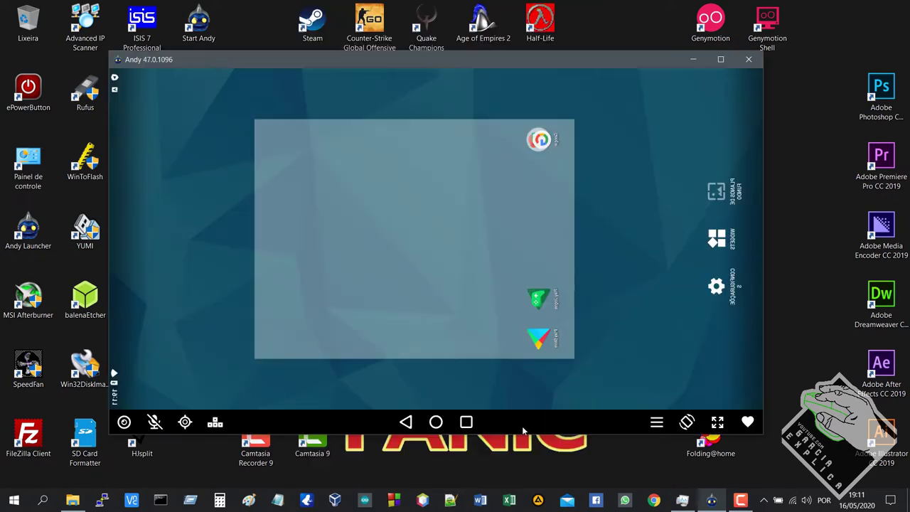
left_click(687, 422)
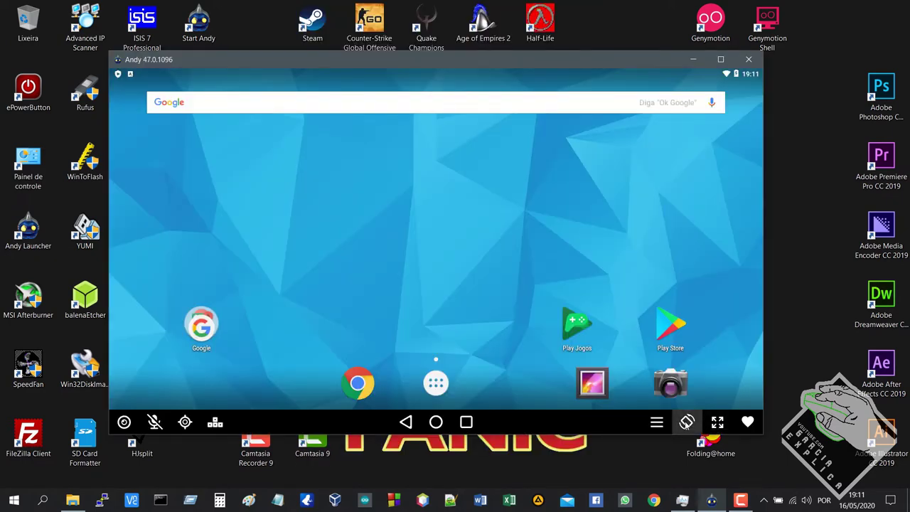
left_click(506, 472)
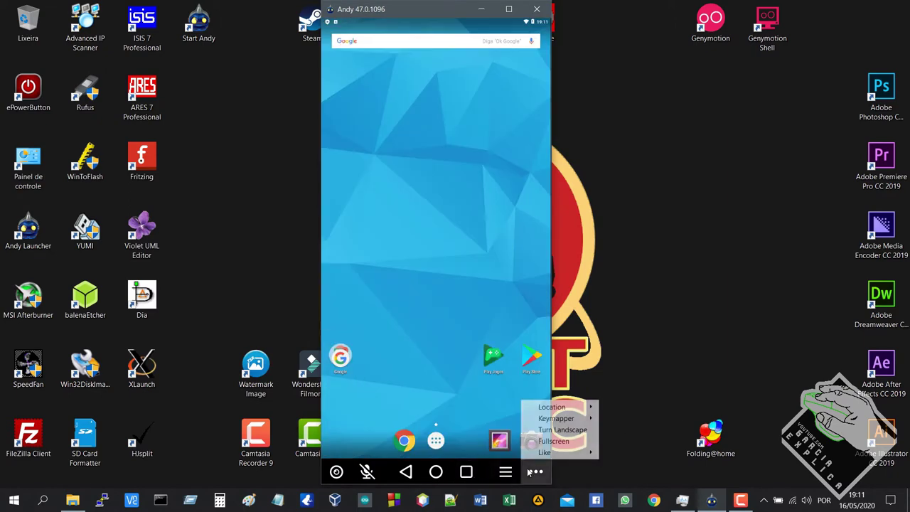
left_click(553, 429)
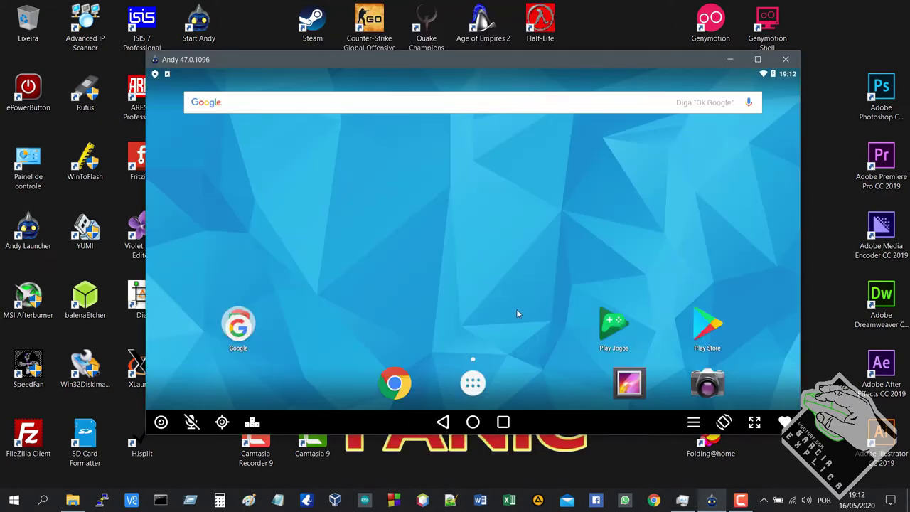
Look inside the Google apps folder, and open the tablet status page in the Android settings to check the system version.
left_click(239, 332)
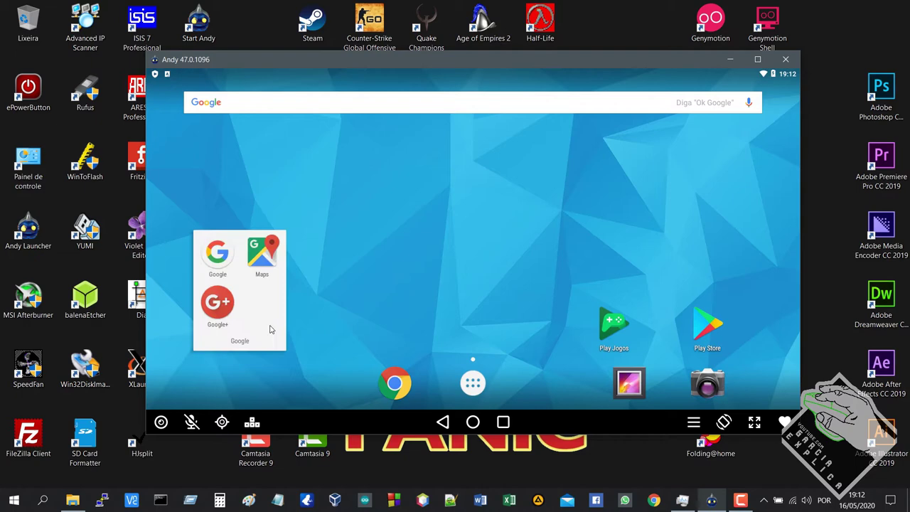
left_click(310, 325)
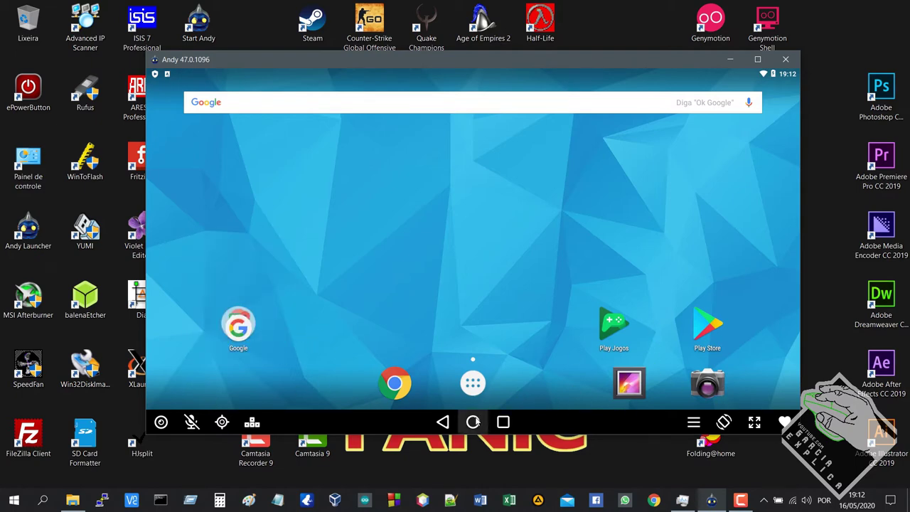
left_click(478, 386)
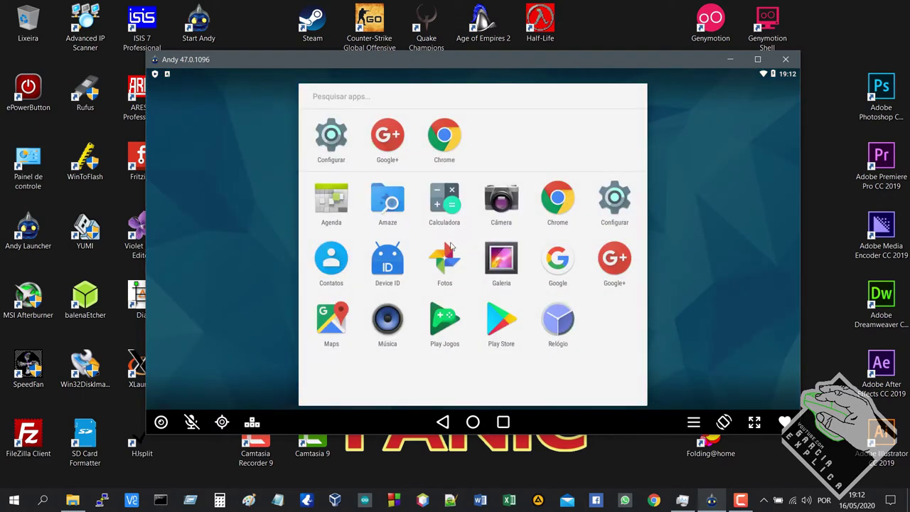
left_click(332, 139)
scroll(438, 256, "down", 10)
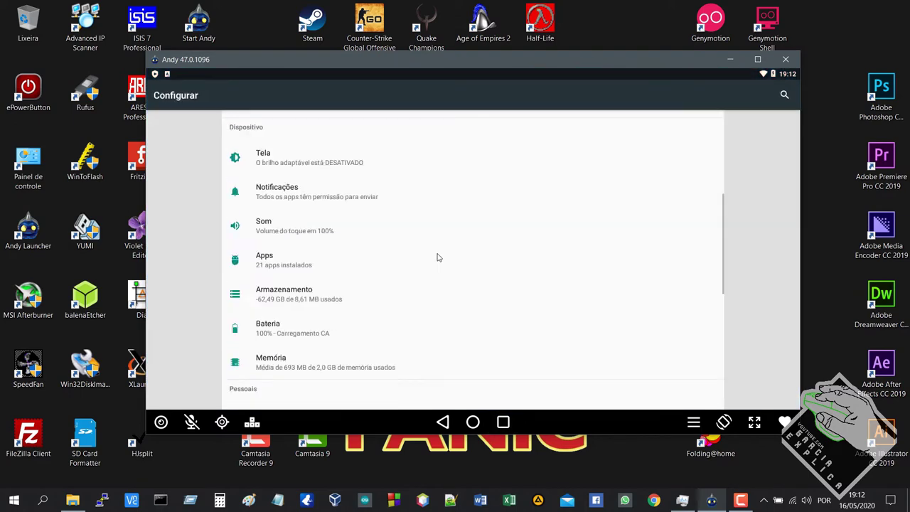
left_click(411, 391)
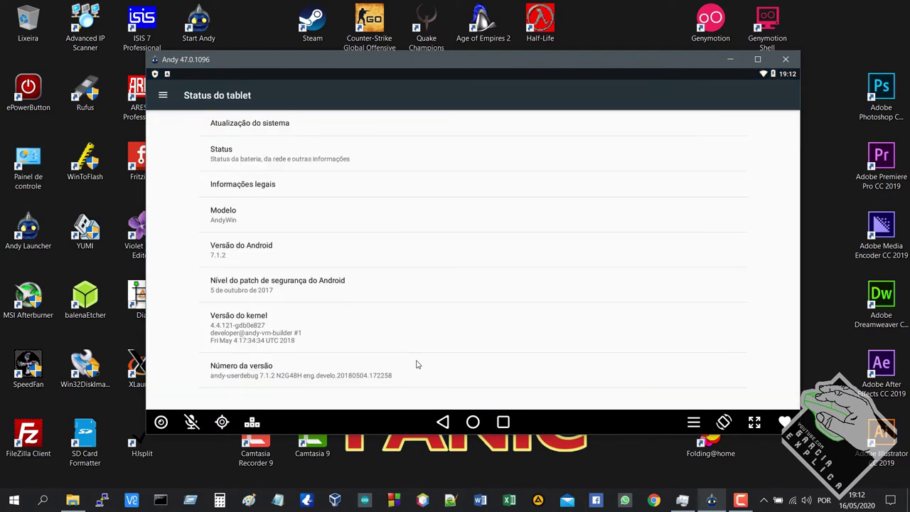
Open the hidden Easter egg from the Android version entry and try interacting with the N logo.
left_click(276, 260)
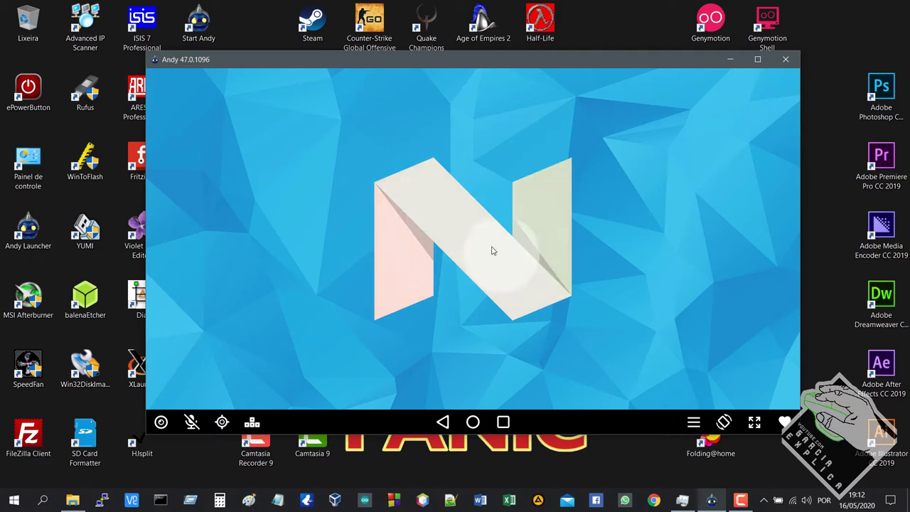
left_click(444, 201)
left_click(513, 238)
left_click(543, 237)
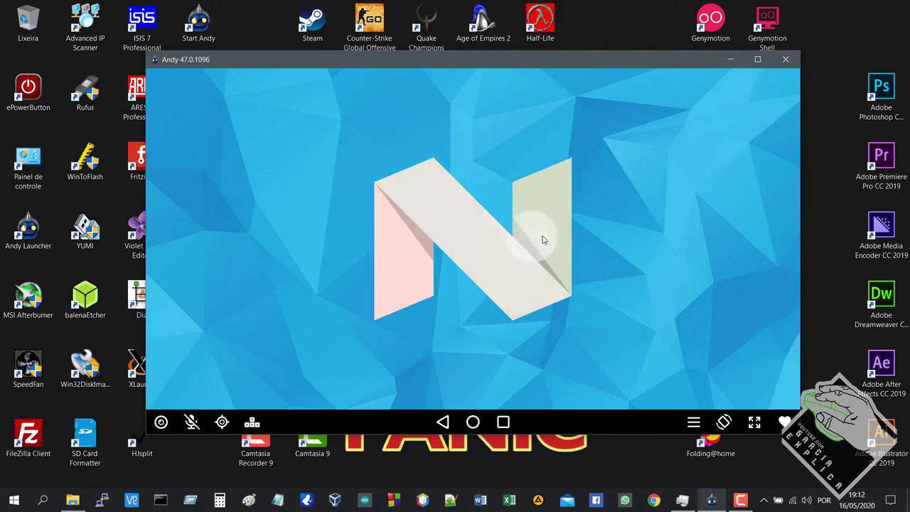
left_click(540, 218)
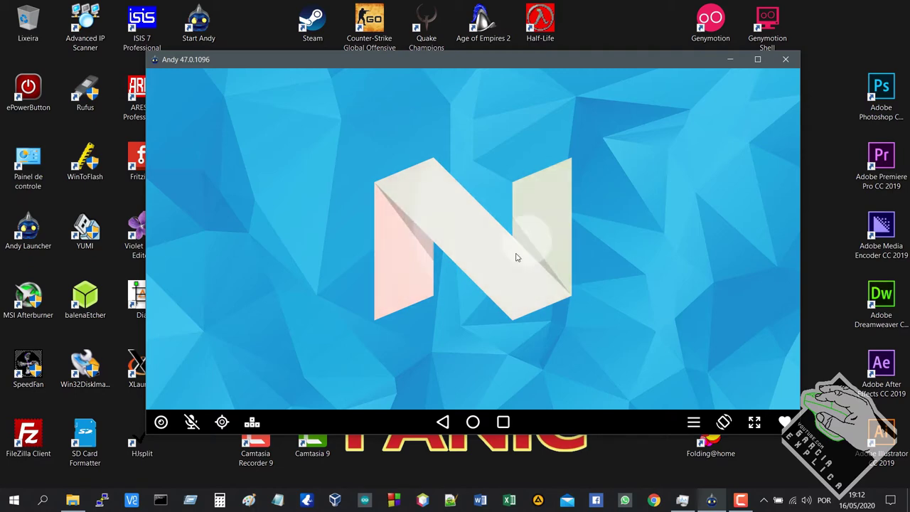
Exit the Andy emulator, confirming the exit, and place the Andy Launcher desktop shortcut directly below the Genymotion shortcut.
left_click(785, 59)
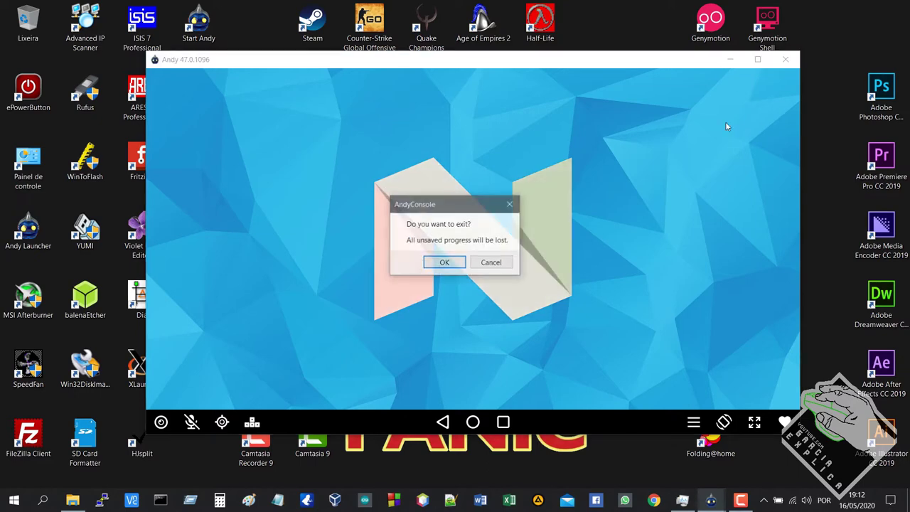
left_click(445, 263)
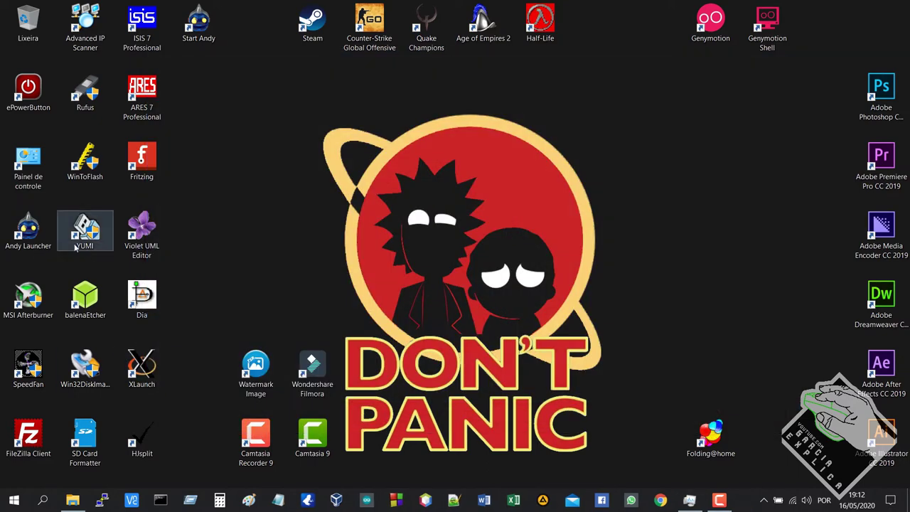
left_click_drag(29, 231, 702, 128)
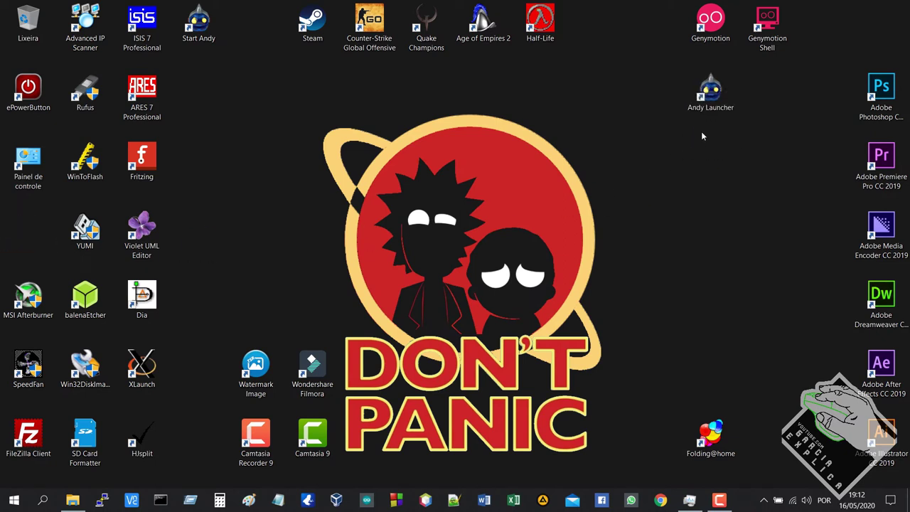
Start the "andy" virtual machine from Andy Launcher, and exit the emulator after its home screen loads.
double_click(711, 95)
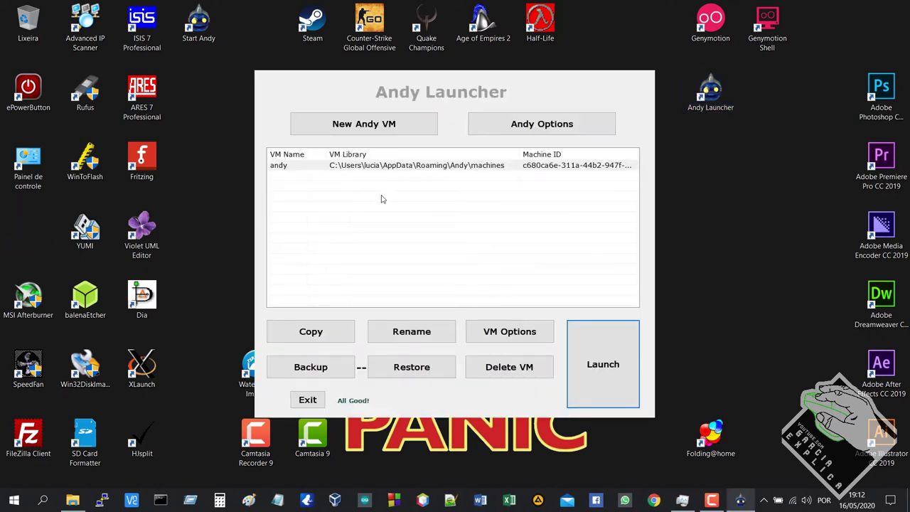
left_click(307, 168)
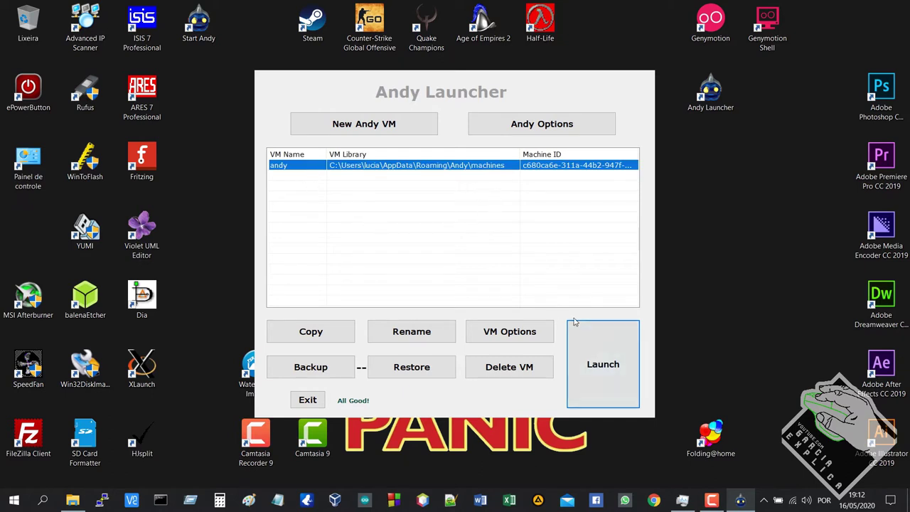
left_click(584, 346)
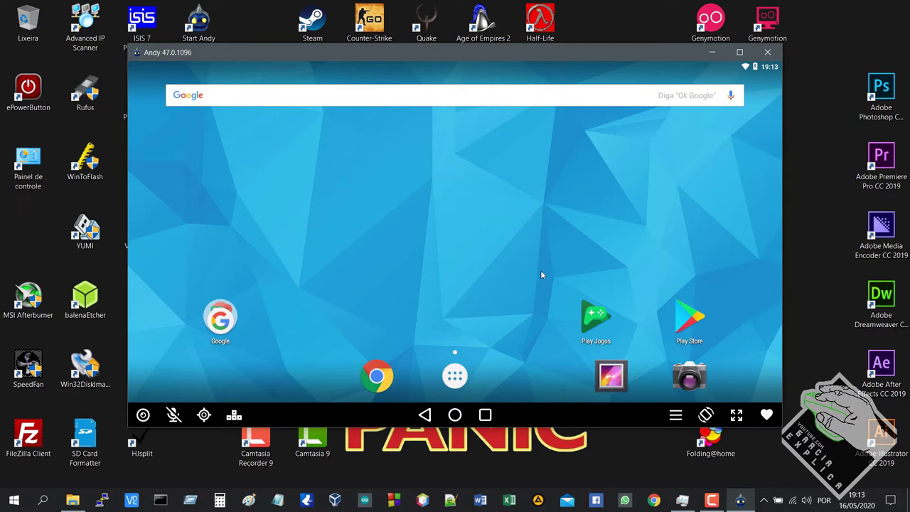
left_click(764, 55)
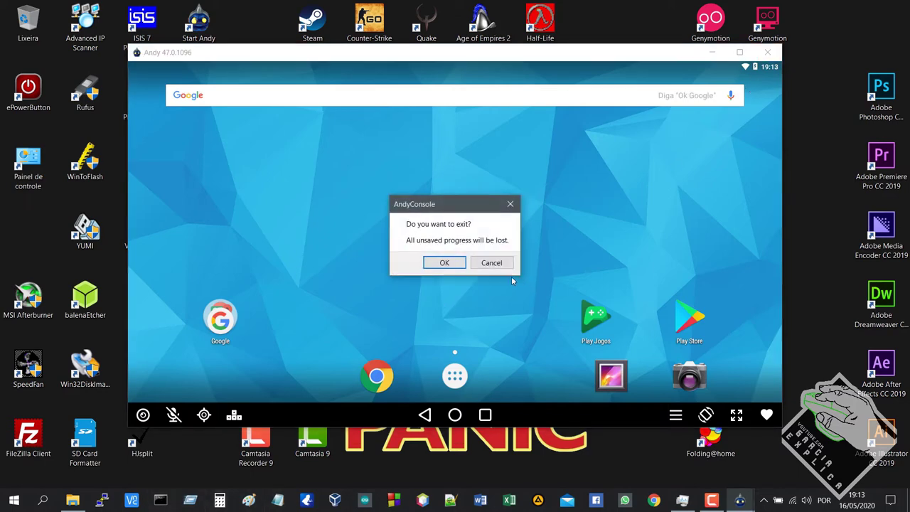
left_click(438, 262)
Run the BlueStacks installer from the Android folder and install it with the data path C:\ProgramData\BlueStacks.
left_click(73, 500)
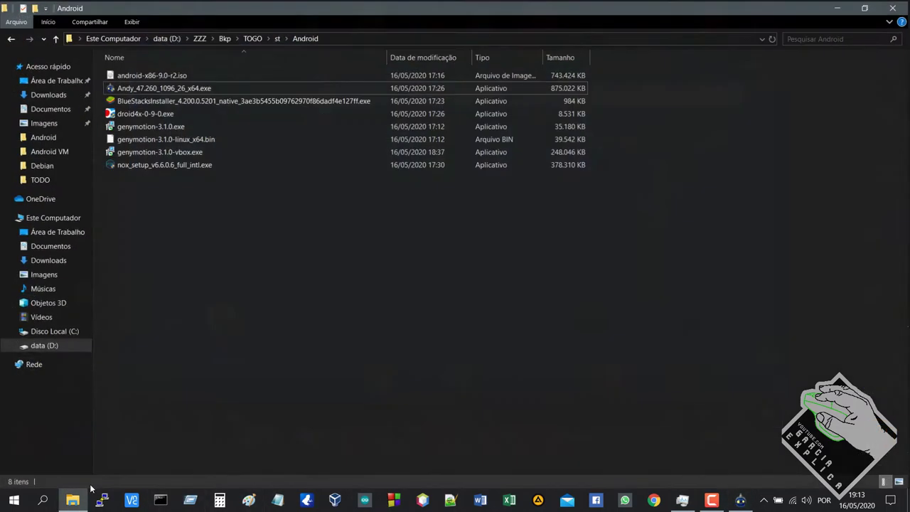
left_click(129, 104)
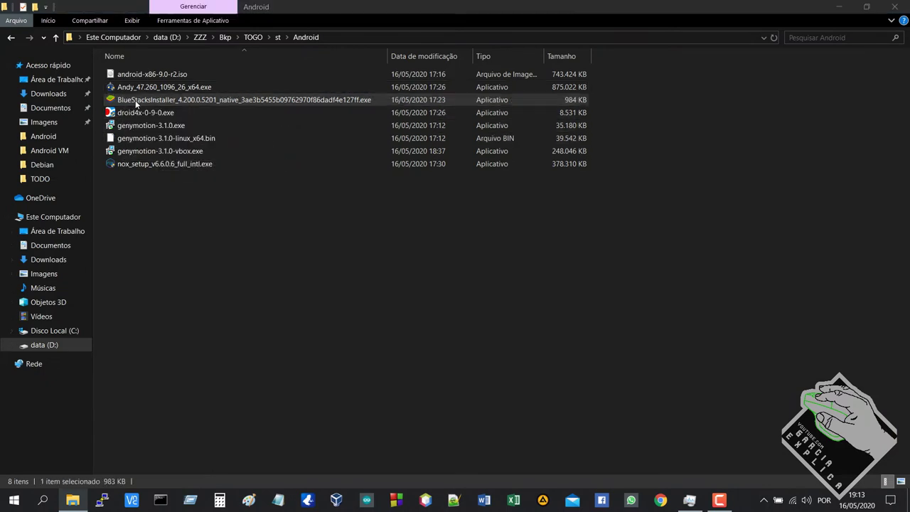
key("Return")
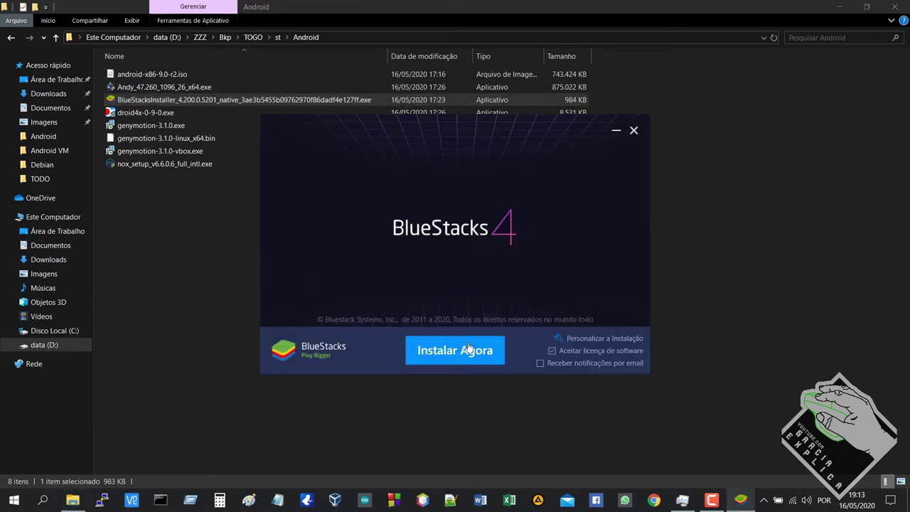
left_click(580, 339)
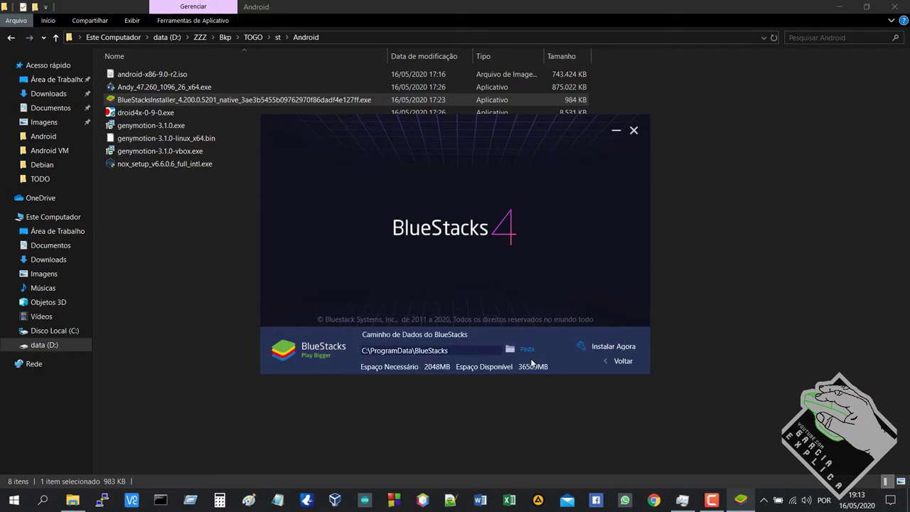
left_click(600, 347)
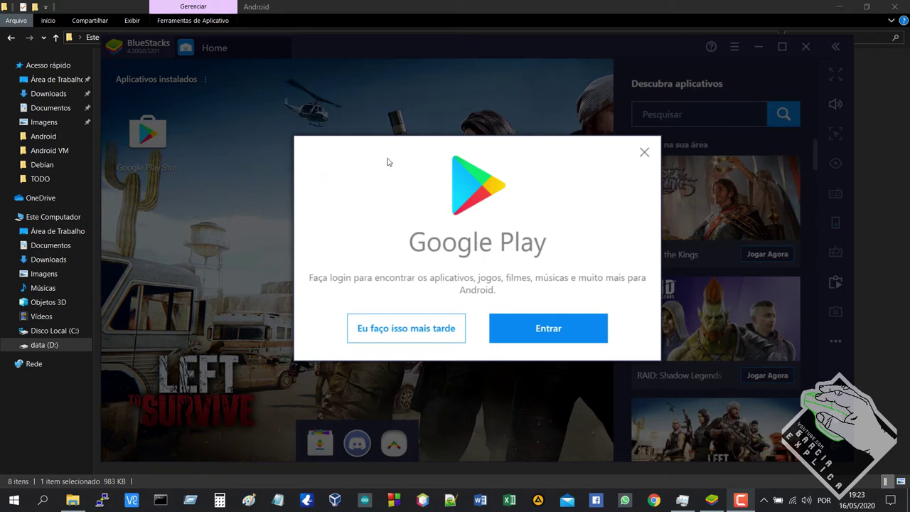
Postpone the Google Play sign-in and open the options for the installed apps on the BlueStacks home screen.
left_click(419, 336)
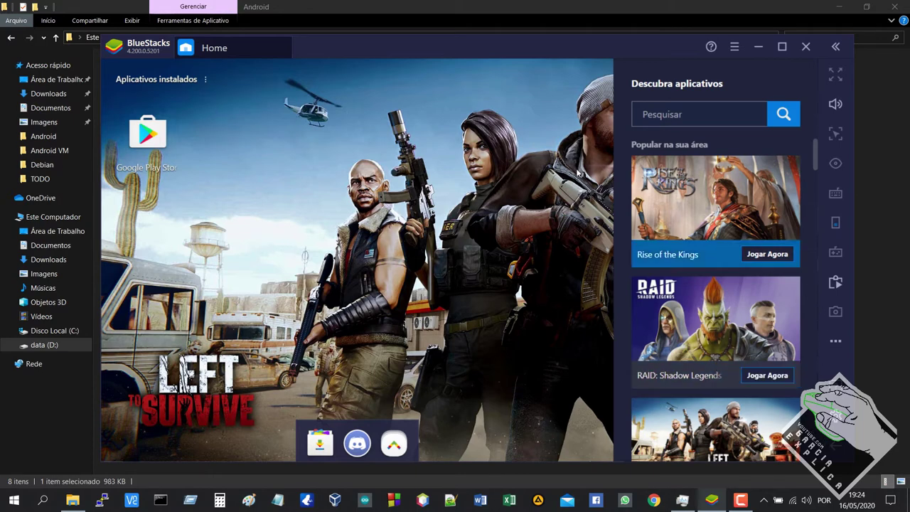
left_click(205, 79)
left_click(244, 95)
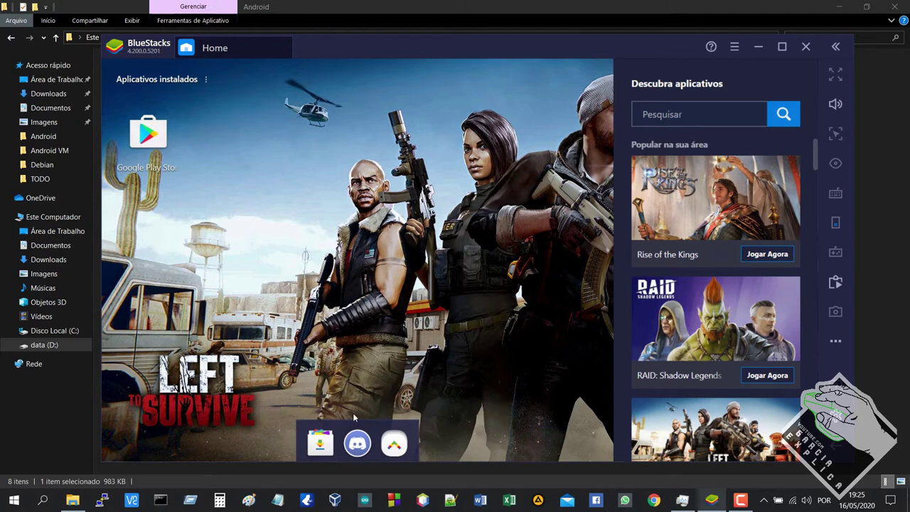
Look through the recommended and popular games in the Central de Aplicativos, and close it.
left_click(323, 443)
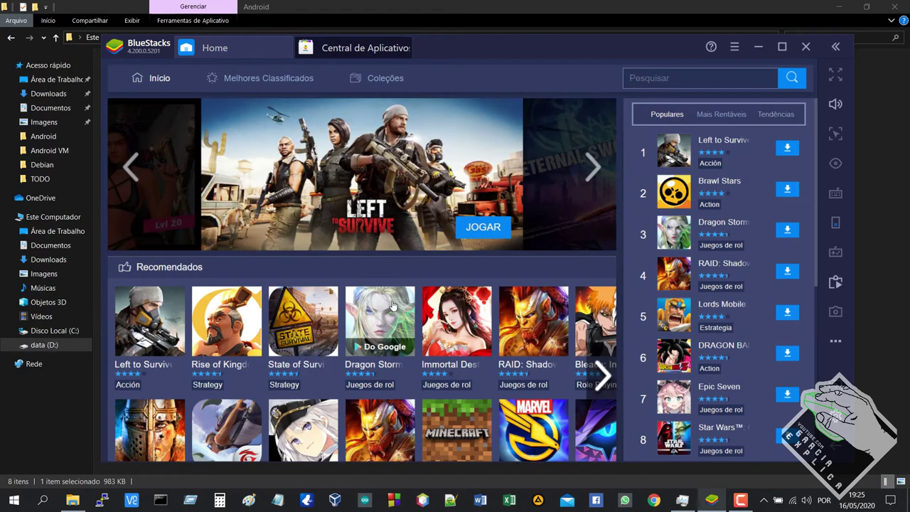
scroll(391, 305, "down", 3)
scroll(396, 285, "up", 3)
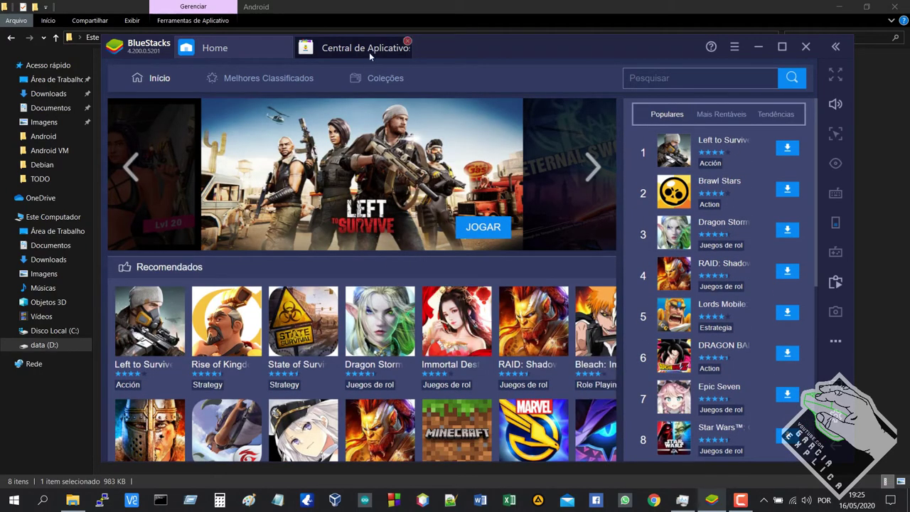
left_click(409, 47)
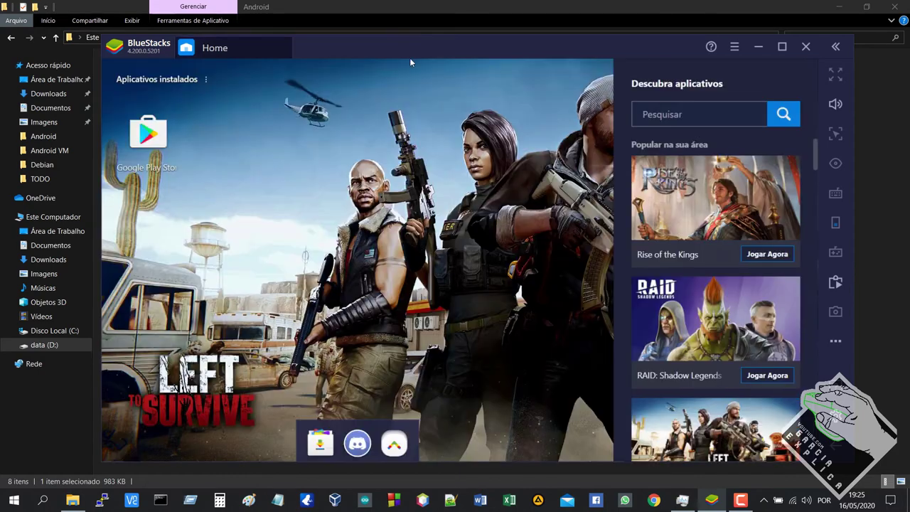
Open the Câmera app, allow location access, accept photo location tagging, and close the app after viewing its options.
left_click(394, 446)
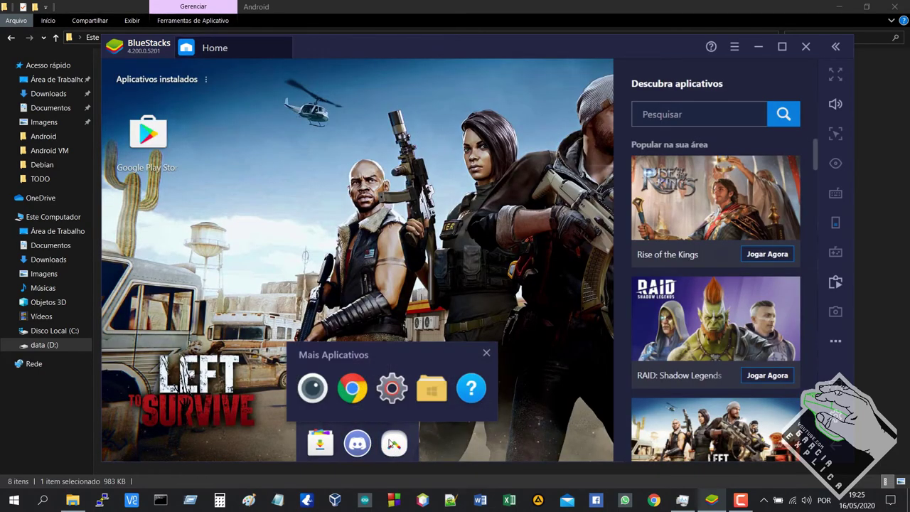
left_click(322, 391)
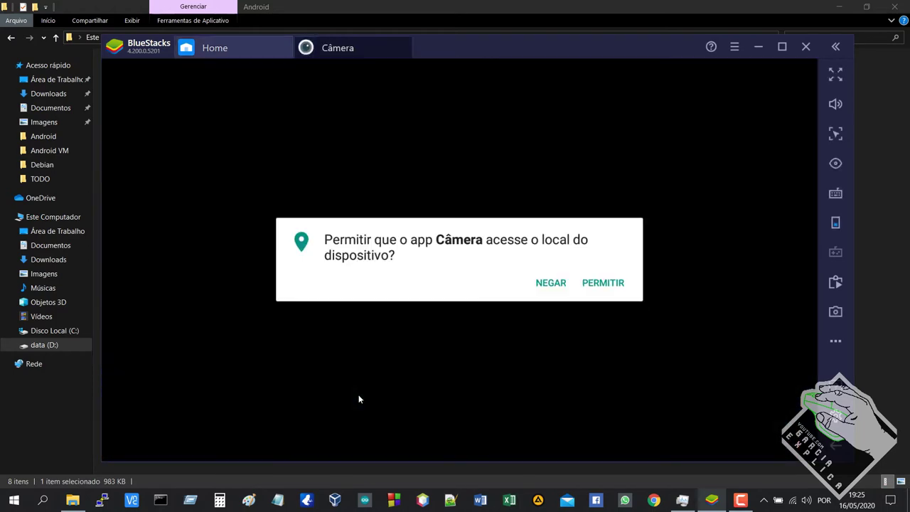
left_click(617, 287)
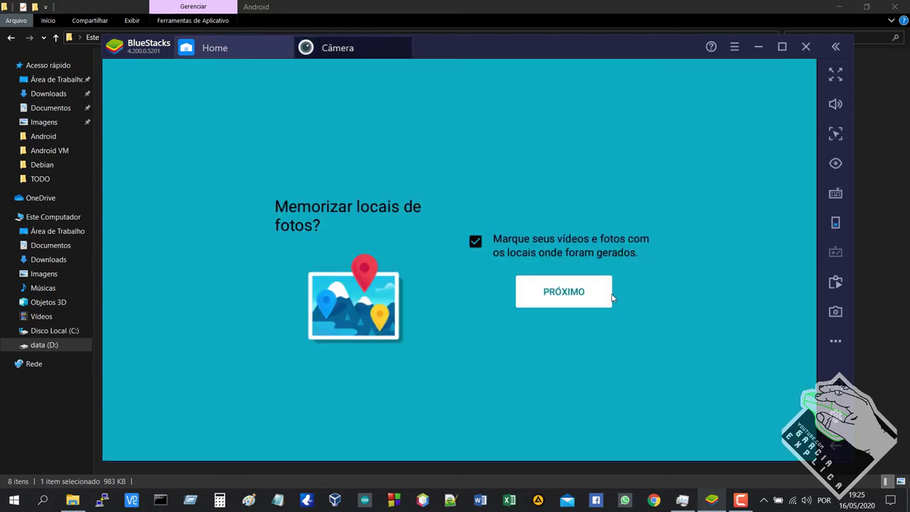
left_click(513, 282)
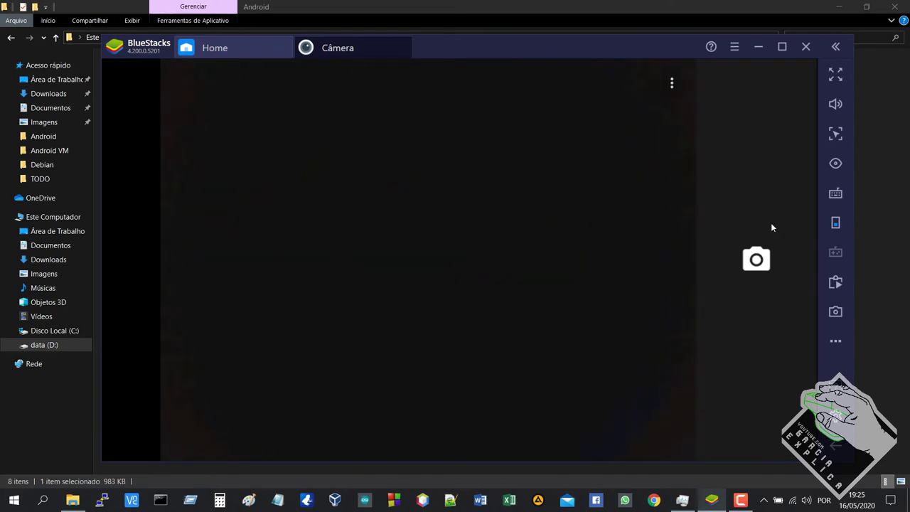
left_click(673, 85)
left_click(407, 42)
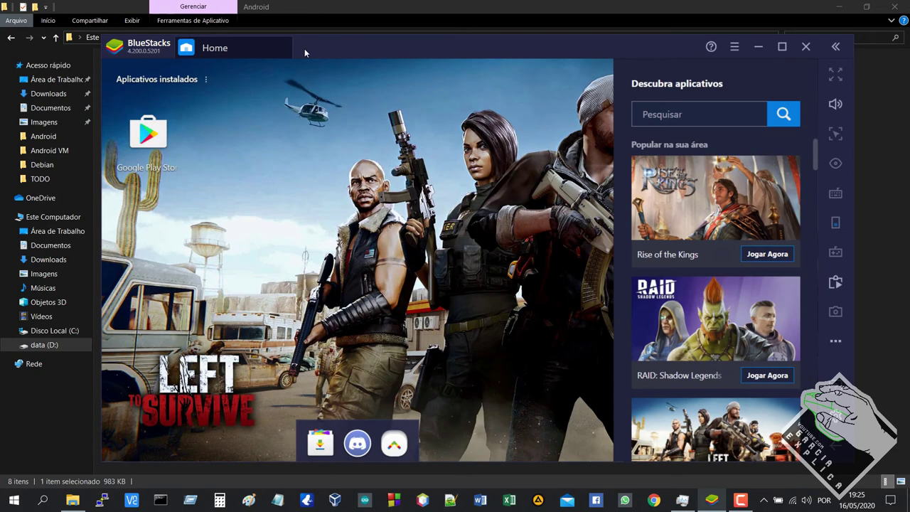
Open the built-in Chrome browser from the additional apps to view its start page, and close it.
left_click(394, 444)
left_click(351, 386)
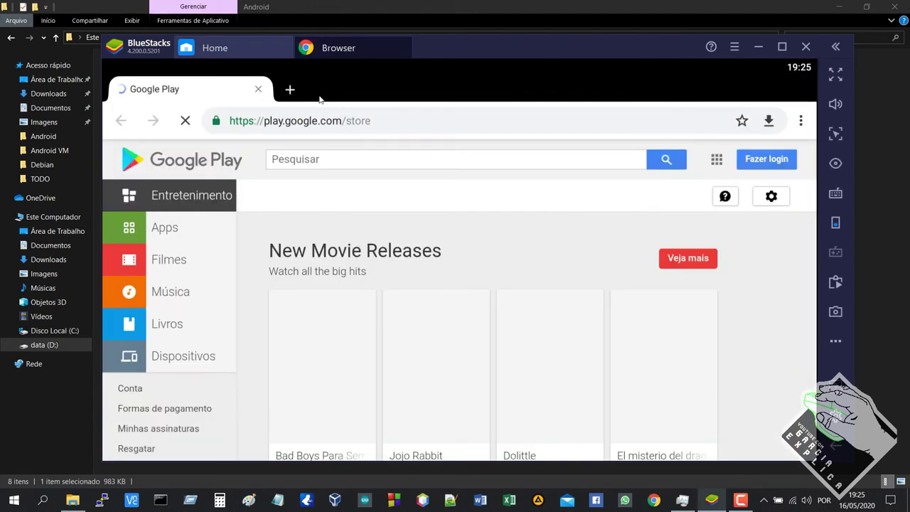
left_click(407, 41)
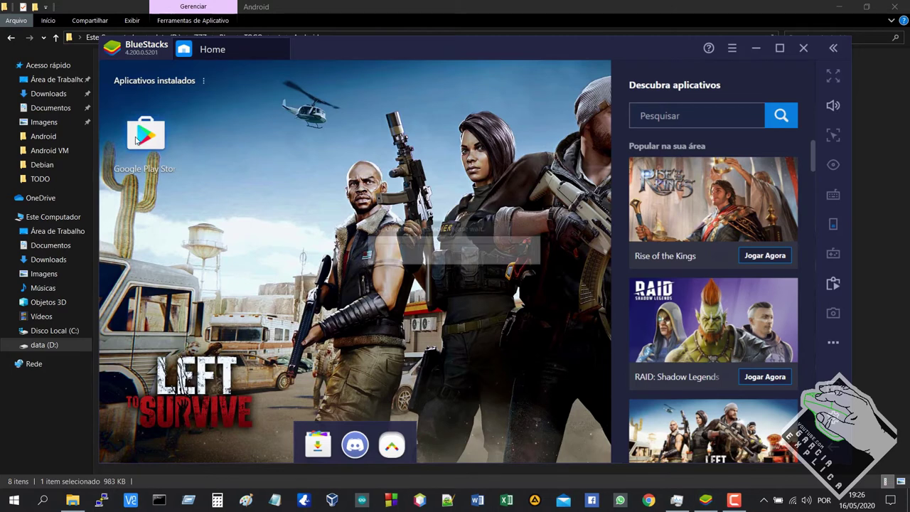
Check the emulator's volume control, and try rotating the BlueStacks screen to portrait and back to landscape.
left_click(832, 106)
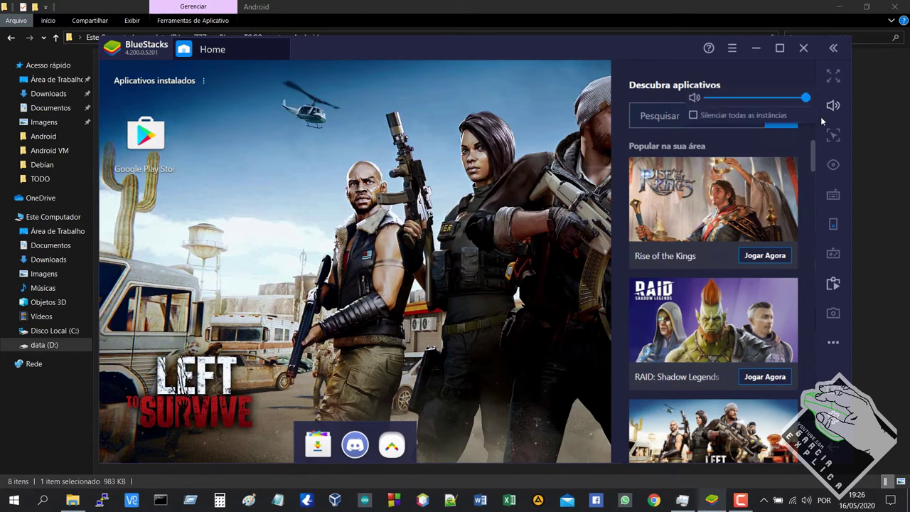
left_click(832, 342)
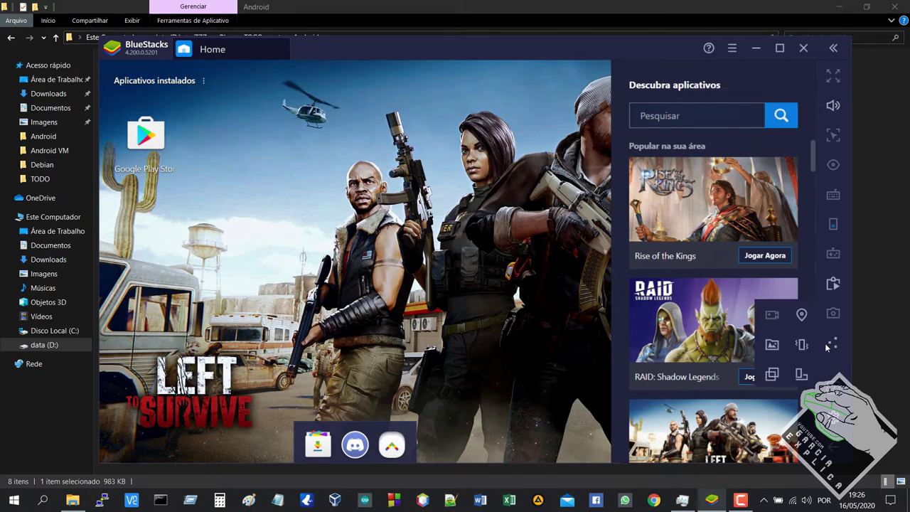
left_click(801, 374)
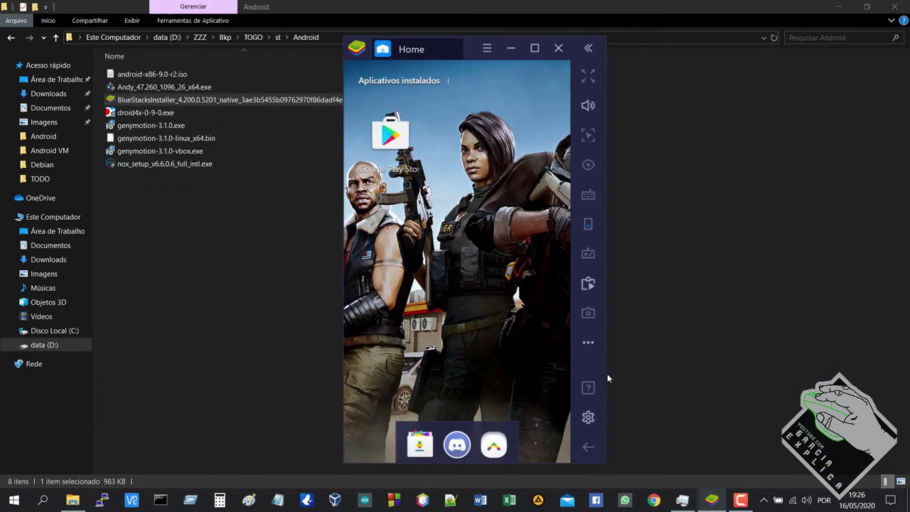
left_click(587, 342)
left_click(558, 372)
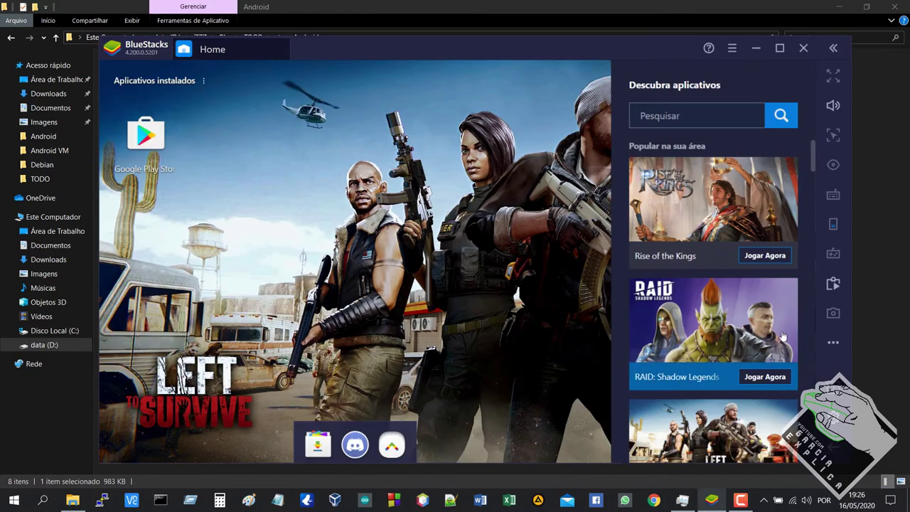
Examine the additional BlueStacks tools, such as location, shake and rotation.
left_click(833, 343)
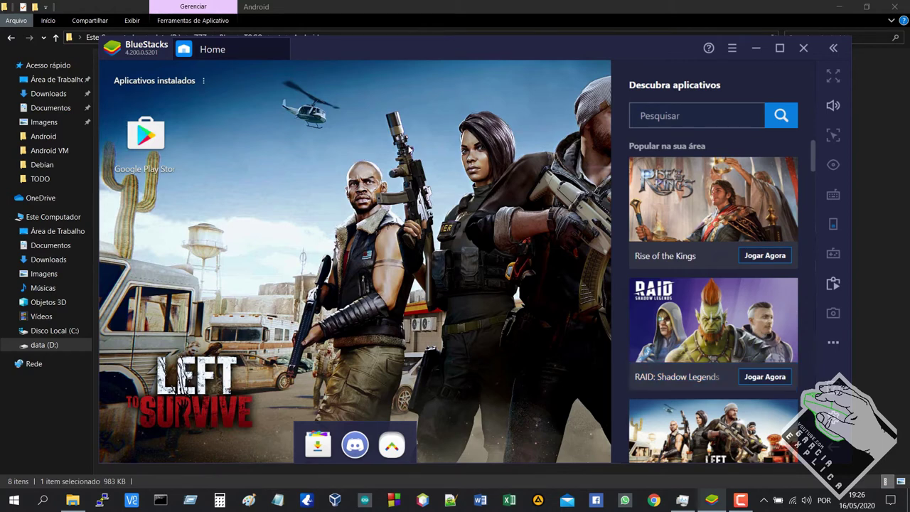
left_click(834, 341)
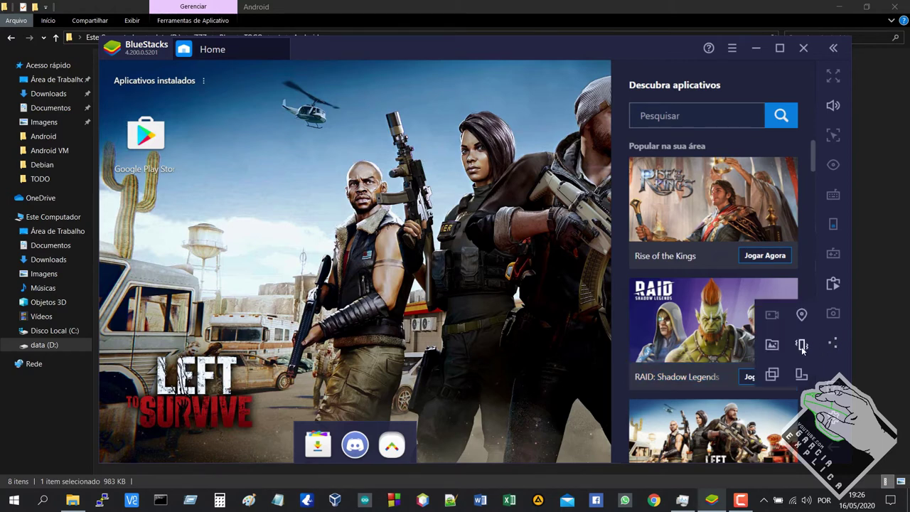
left_click(832, 344)
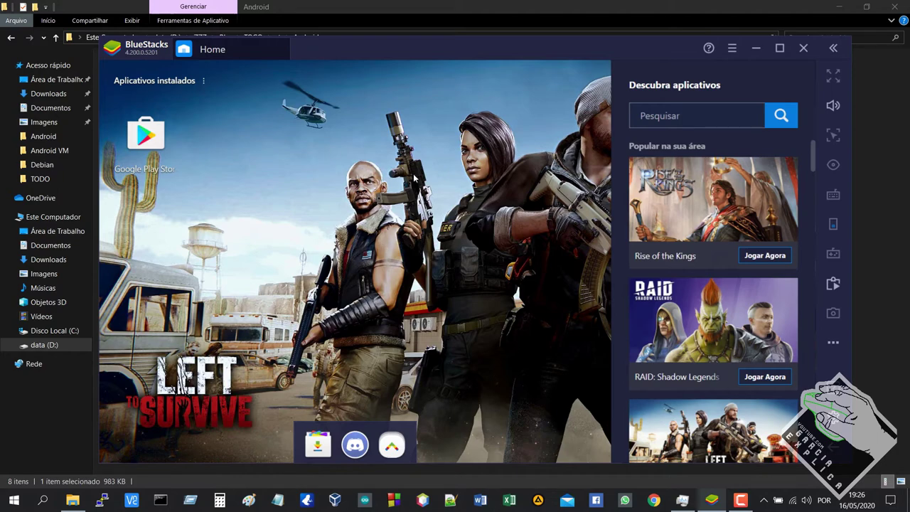
Close BlueStacks with confirmation, and start the installer nox_setup_v6.6.0.6_full_intl.exe from the Android folder.
left_click(804, 47)
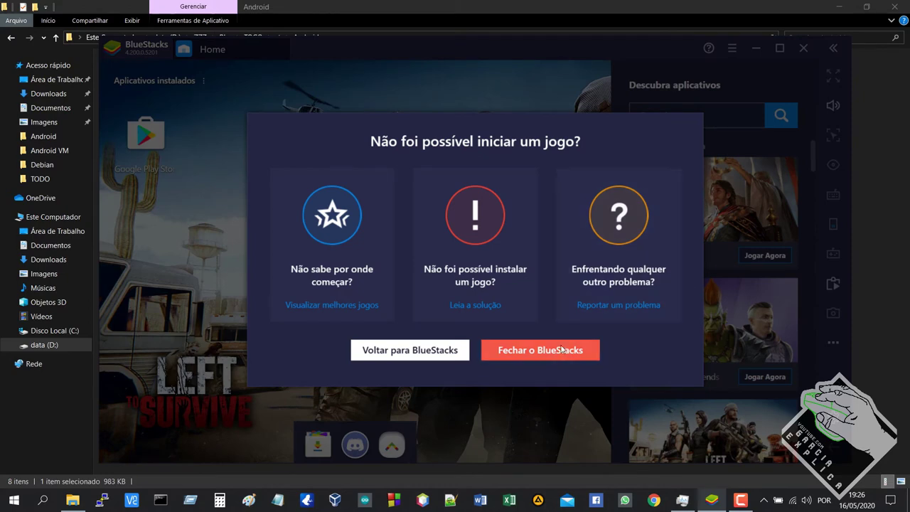
left_click(528, 348)
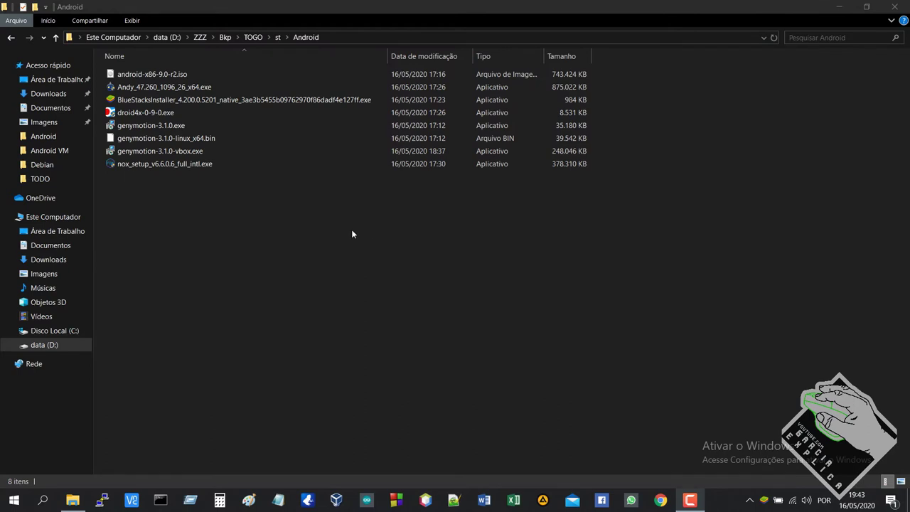
left_click(176, 113)
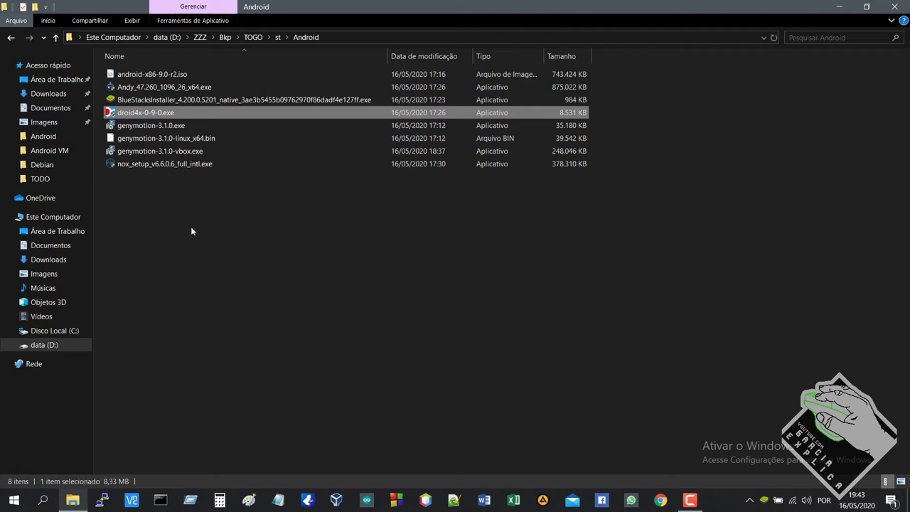
double_click(168, 167)
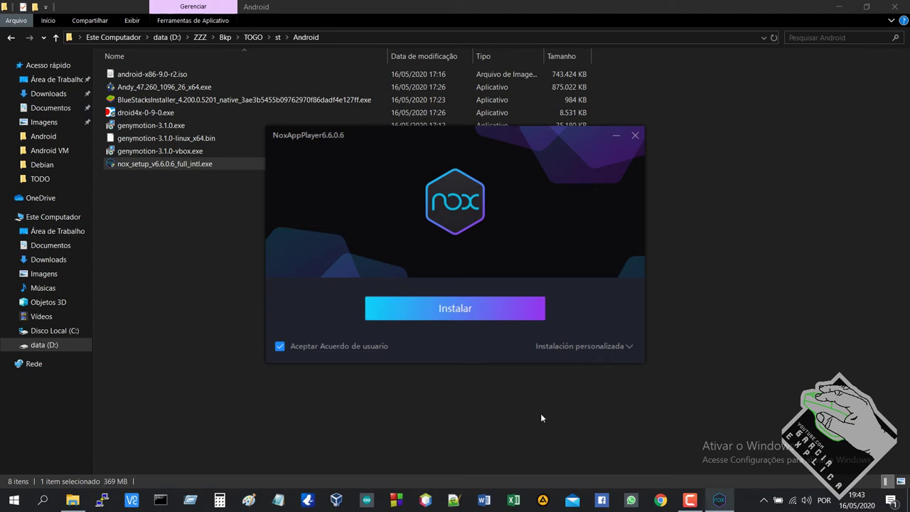
Install Nox to D:\Program Files\Nox after viewing the custom options, rejecting the McAfee WebAdvisor offer, and minimize the Android folder window.
left_click(593, 347)
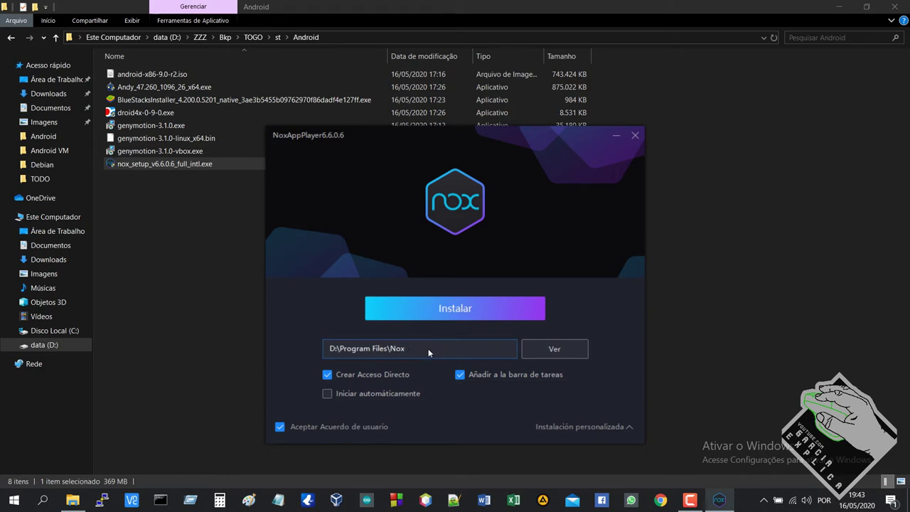
left_click(440, 314)
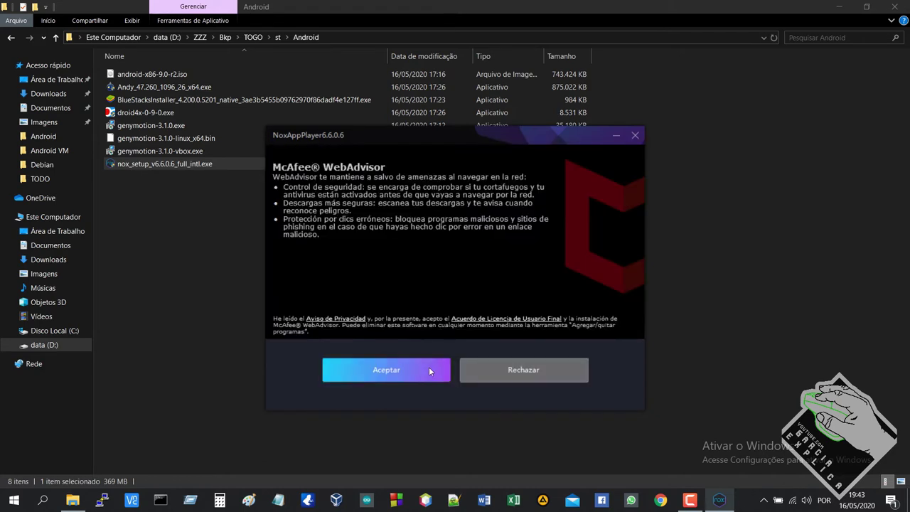
left_click(485, 371)
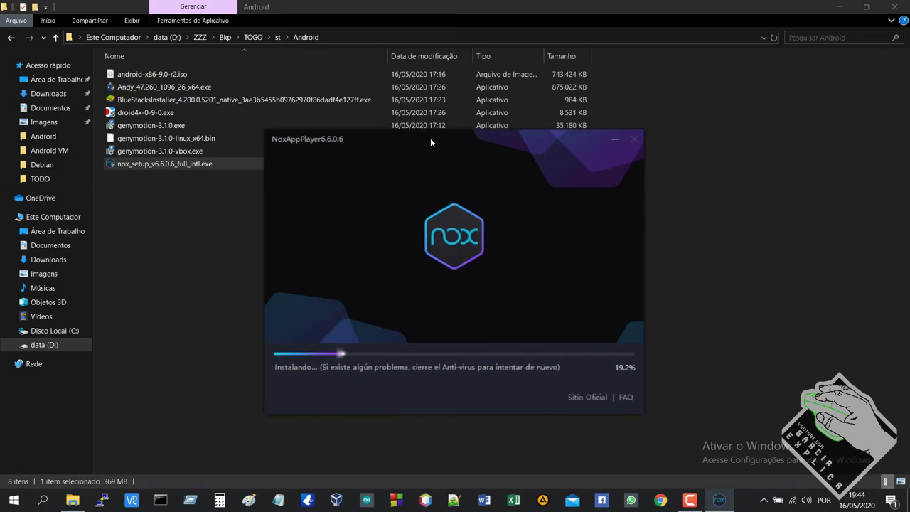
left_click_drag(430, 140, 443, 149)
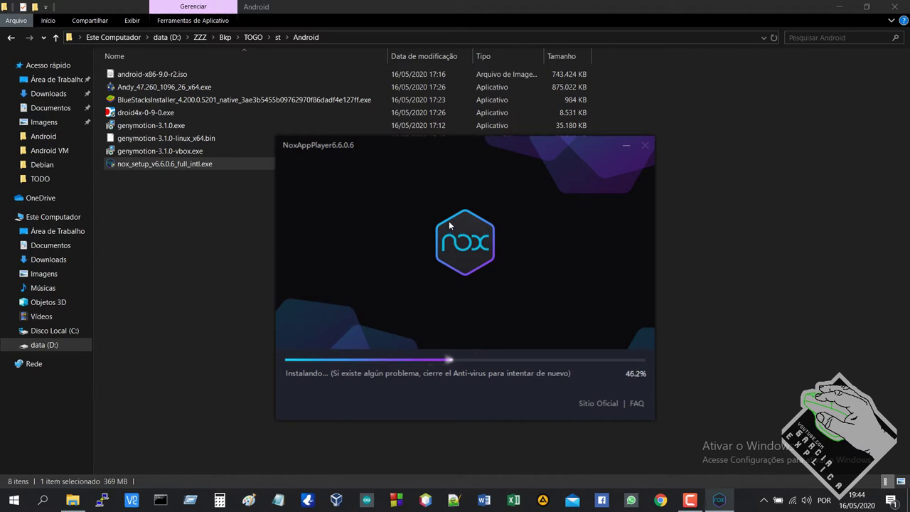
left_click(838, 6)
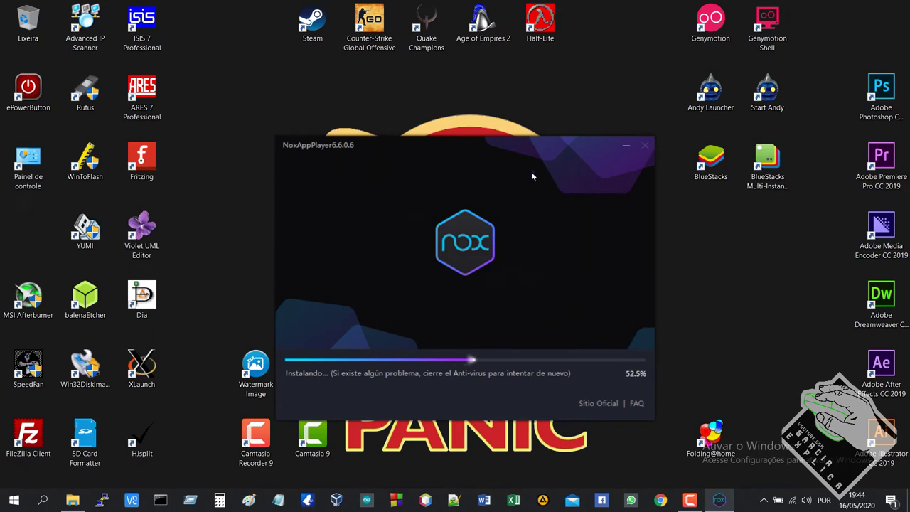
left_click_drag(497, 157, 440, 114)
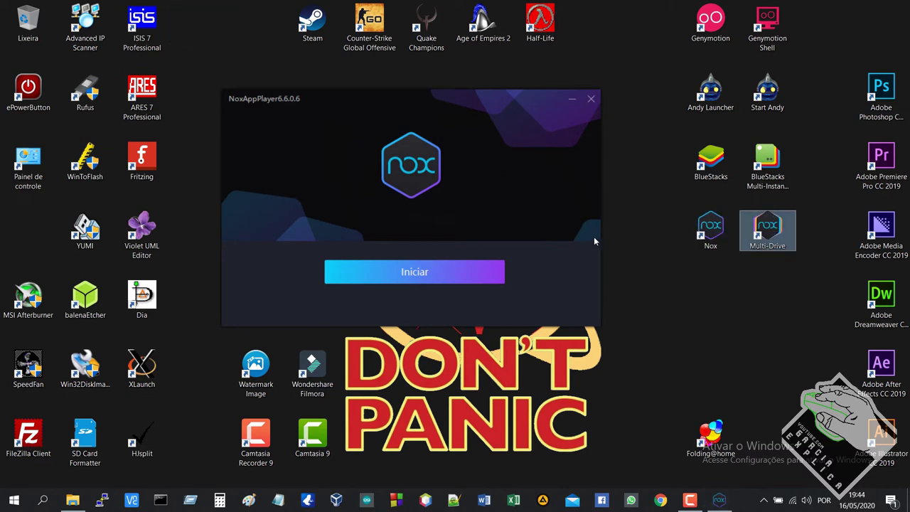
Start NoxPlayer from the finished installer and postpone the Google Play sign-in.
left_click(460, 278)
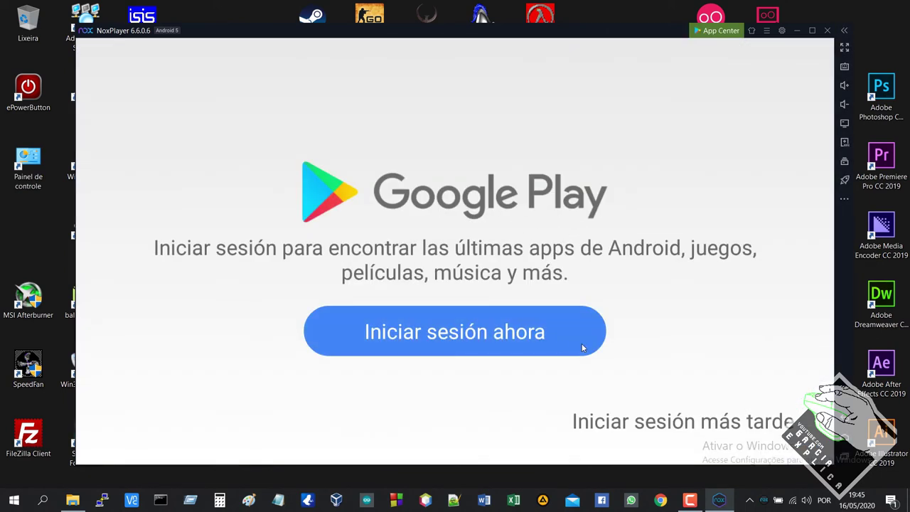
left_click(612, 420)
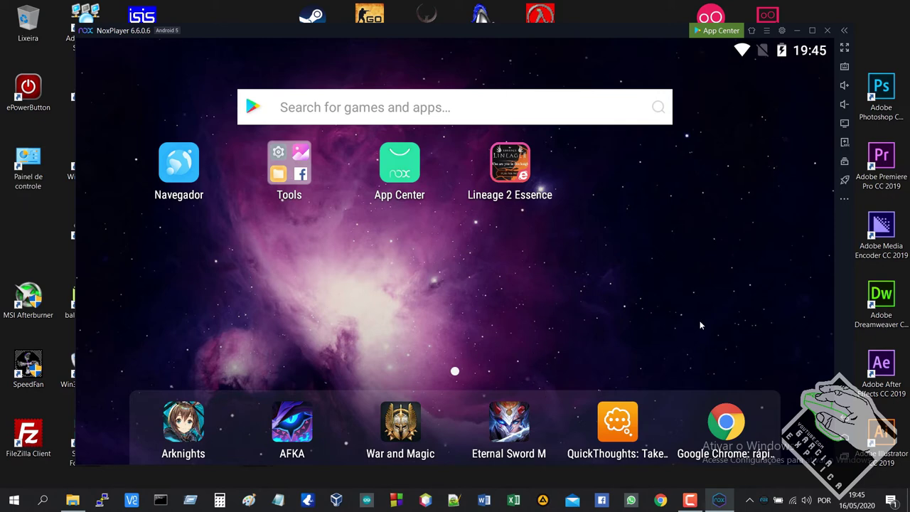
Try full-screen mode and leave it, and rotate the Nox screen to portrait with the additional tools.
left_click(845, 47)
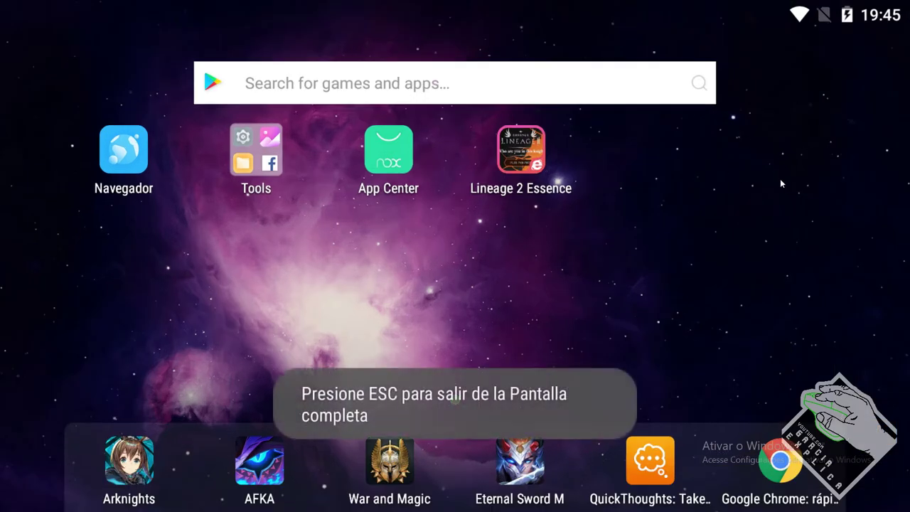
key("Escape")
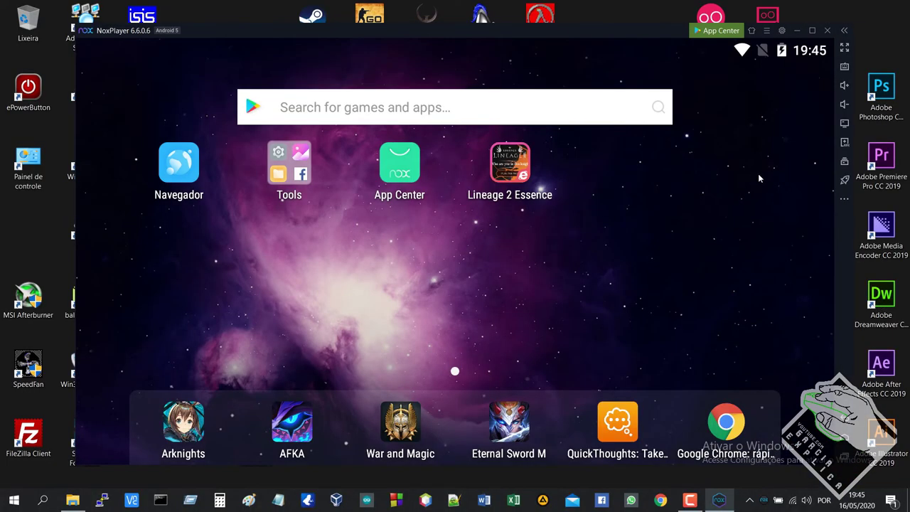
left_click(841, 198)
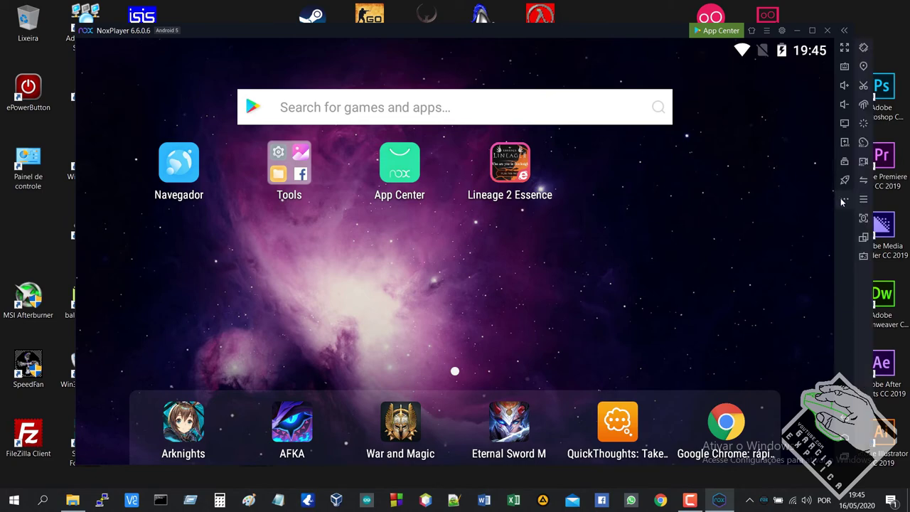
left_click(863, 237)
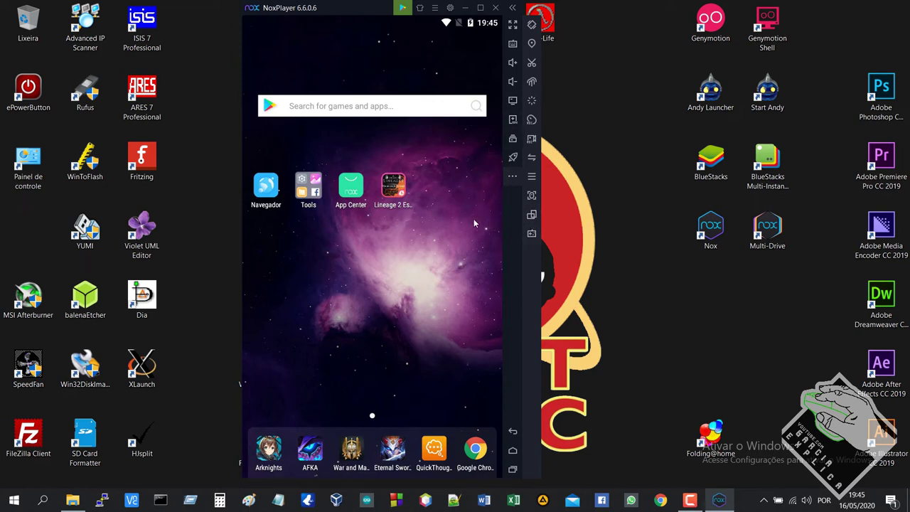
View the recent apps screen in Nox, and open App Center to try its games and apps search.
left_click(511, 468)
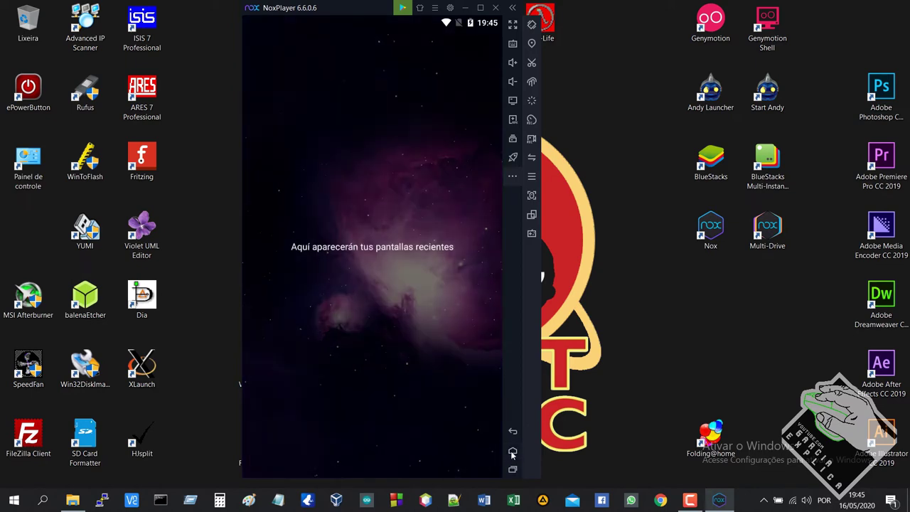
left_click(382, 319)
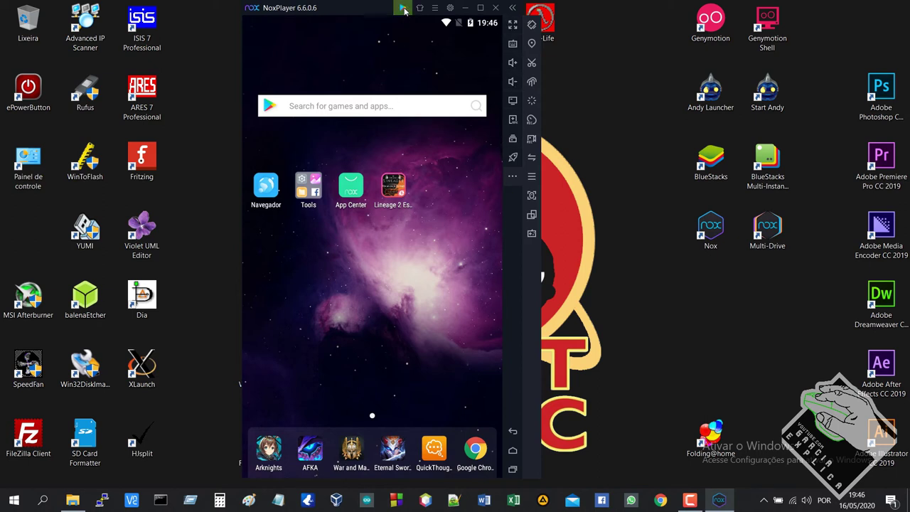
left_click(381, 174)
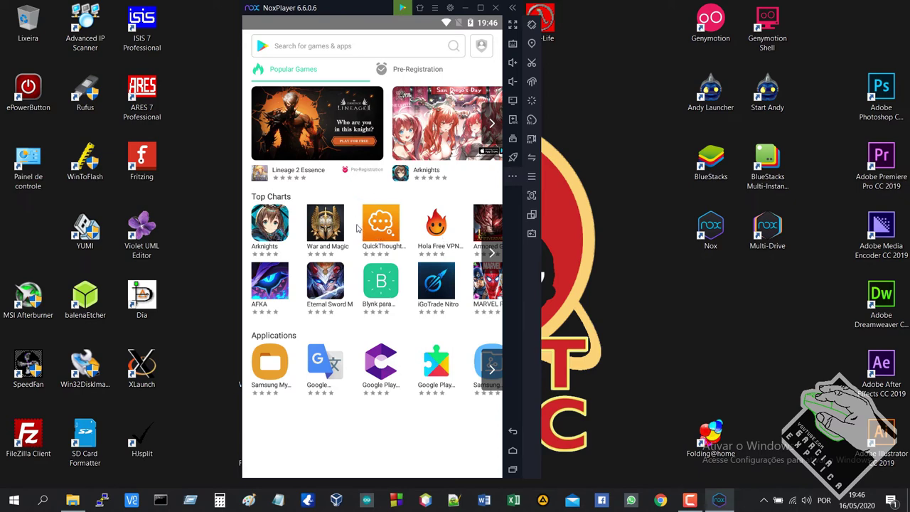
left_click(340, 46)
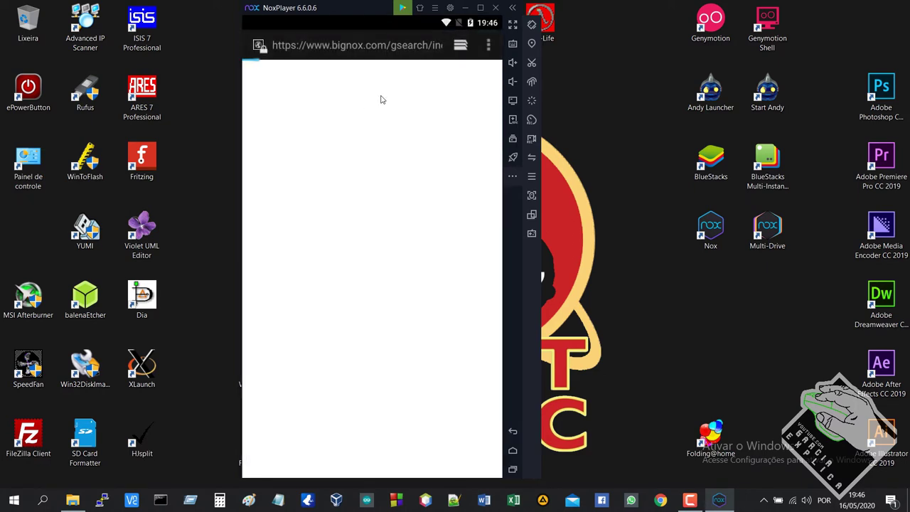
Return to App Center through the recent apps, dismissing the browser, and retry its games and apps search.
left_click(513, 469)
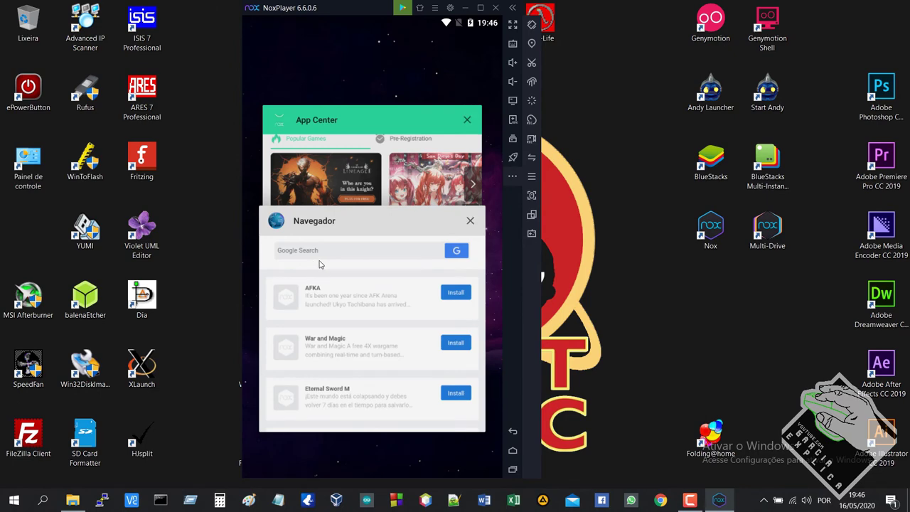
left_click_drag(320, 272, 370, 270)
left_click(410, 253)
left_click(317, 54)
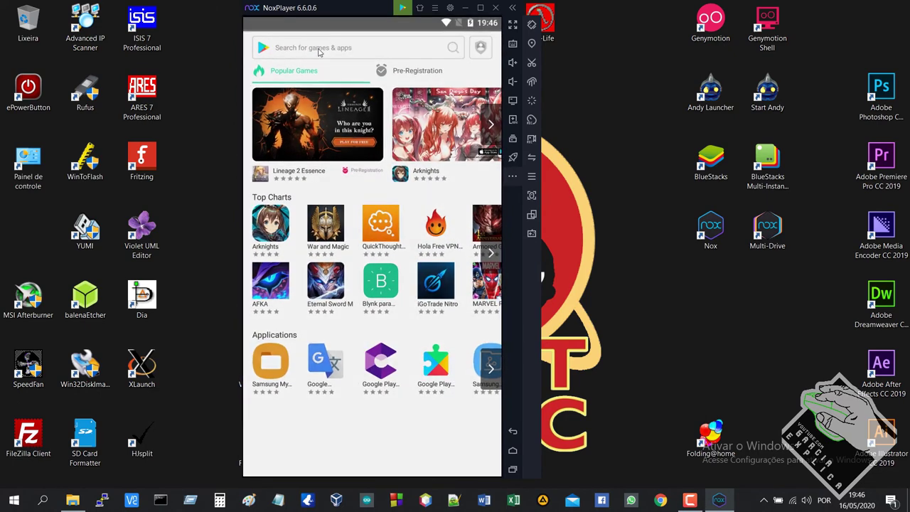
left_click(513, 469)
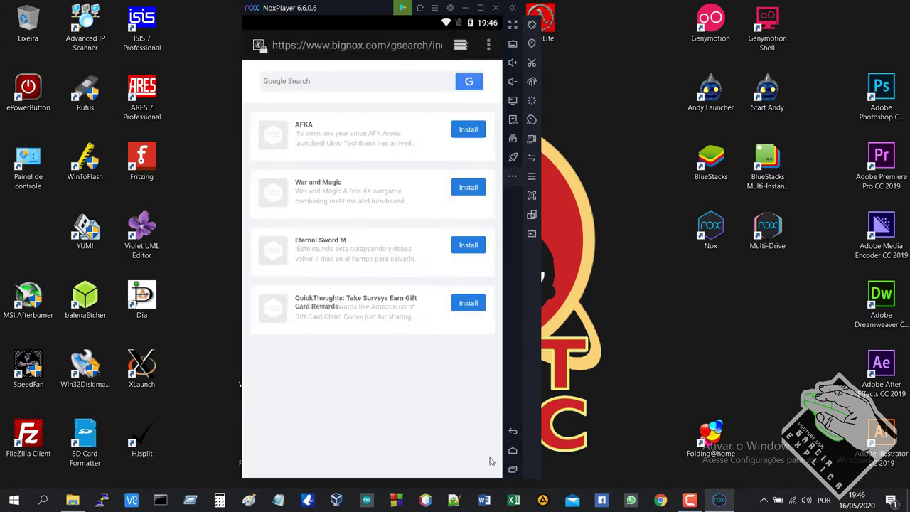
left_click_drag(388, 288, 528, 310)
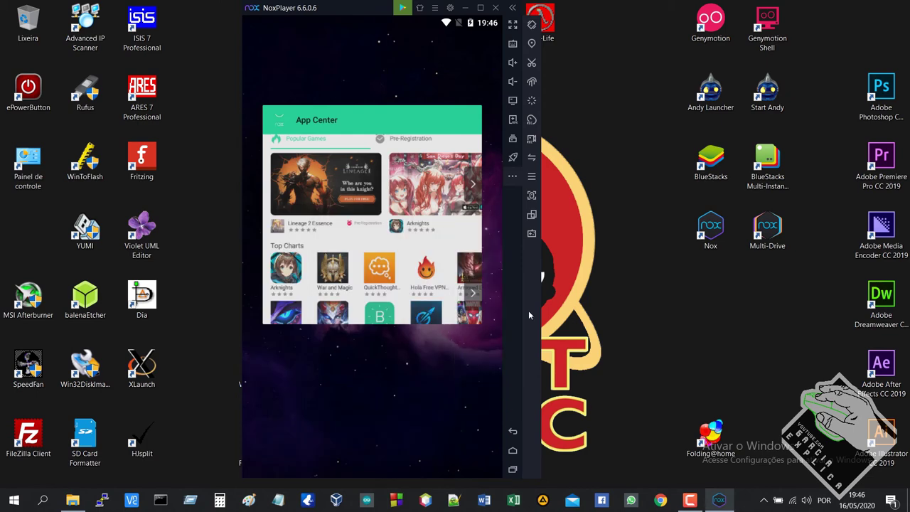
left_click(387, 232)
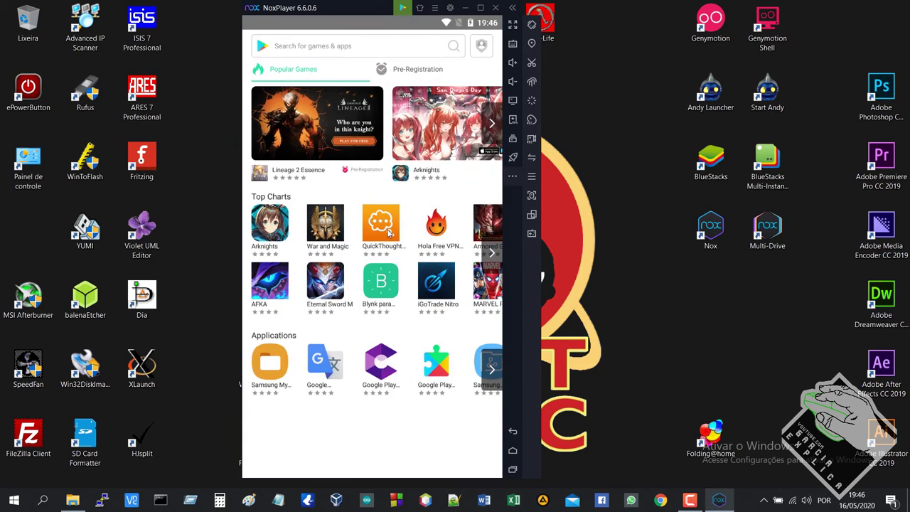
left_click(454, 48)
Dismiss the browser and App Center from the recent apps to return to the home screen.
left_click(512, 469)
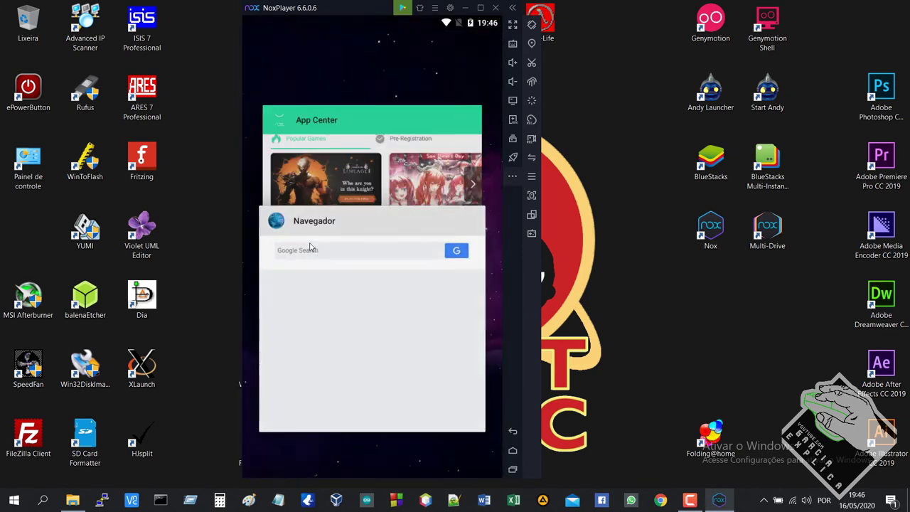
left_click_drag(370, 334, 497, 338)
left_click_drag(355, 214, 446, 205)
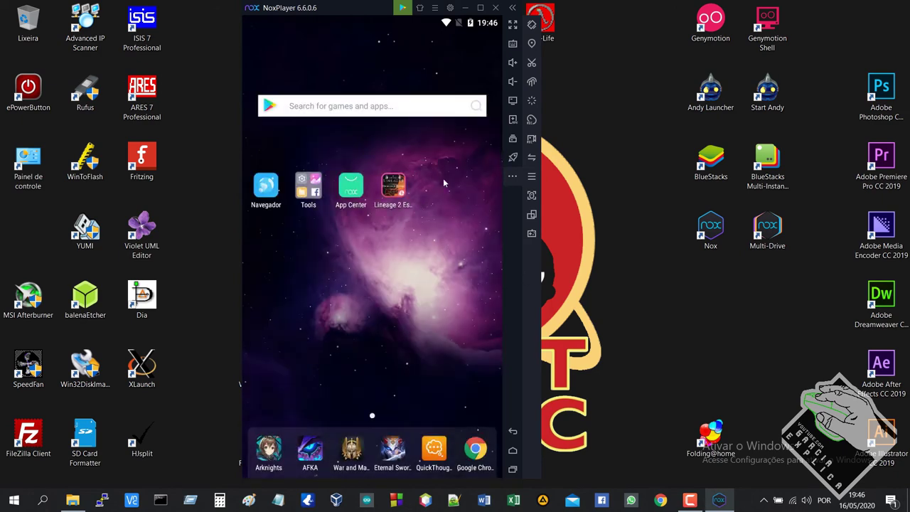
Reopen App Center, retry its search, and browse the Pre-Registration and Popular Games pages and the Applications row.
left_click(352, 198)
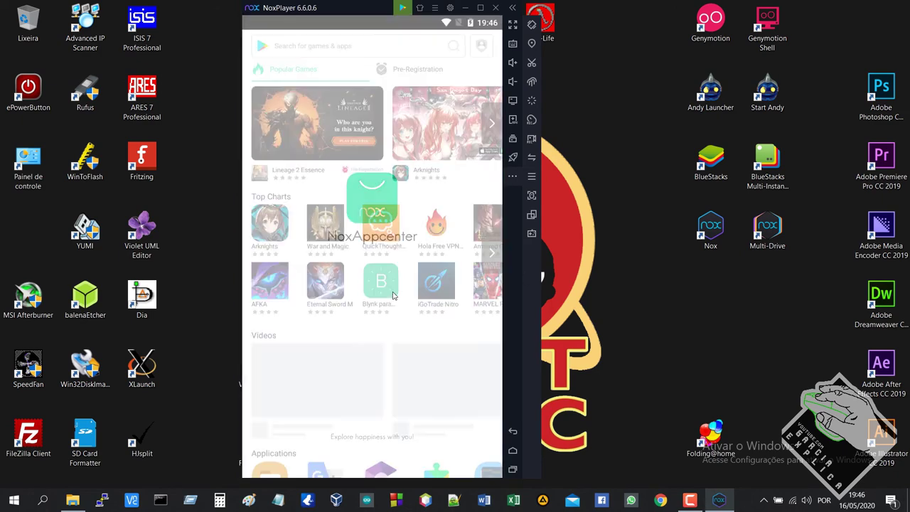
left_click(327, 46)
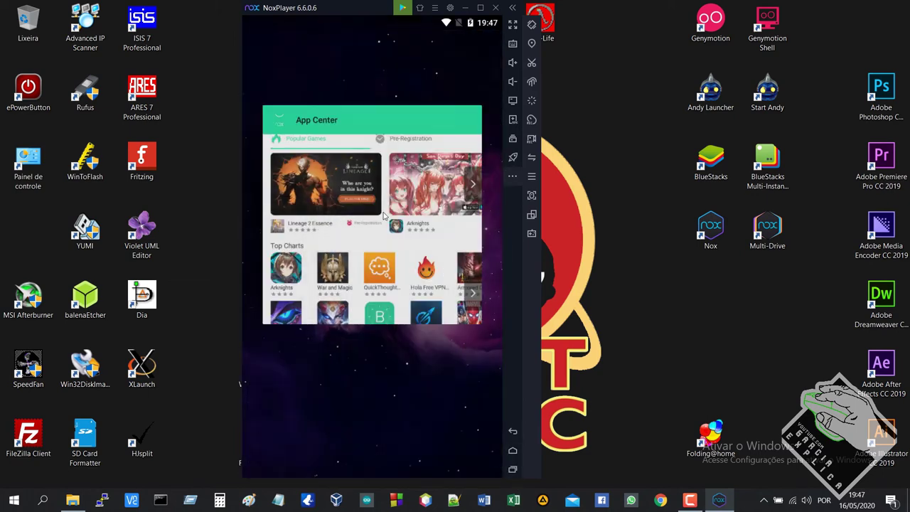
left_click(420, 76)
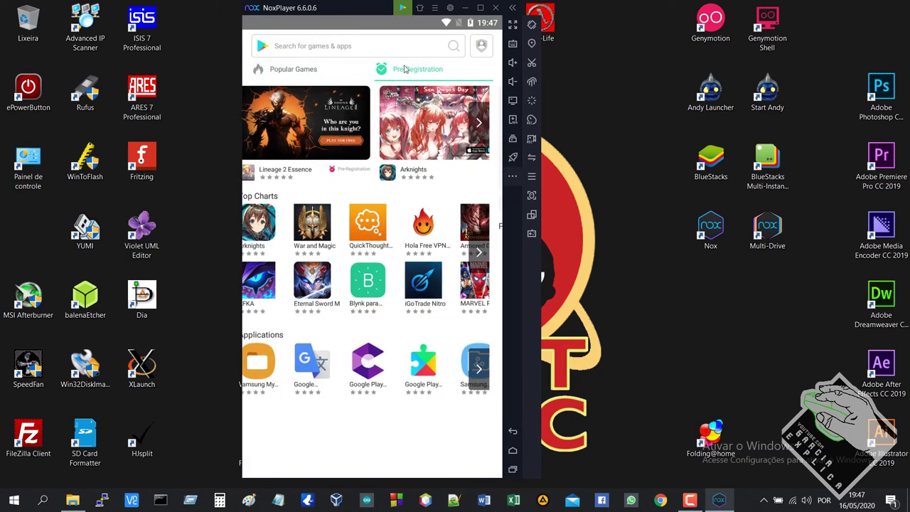
left_click(300, 76)
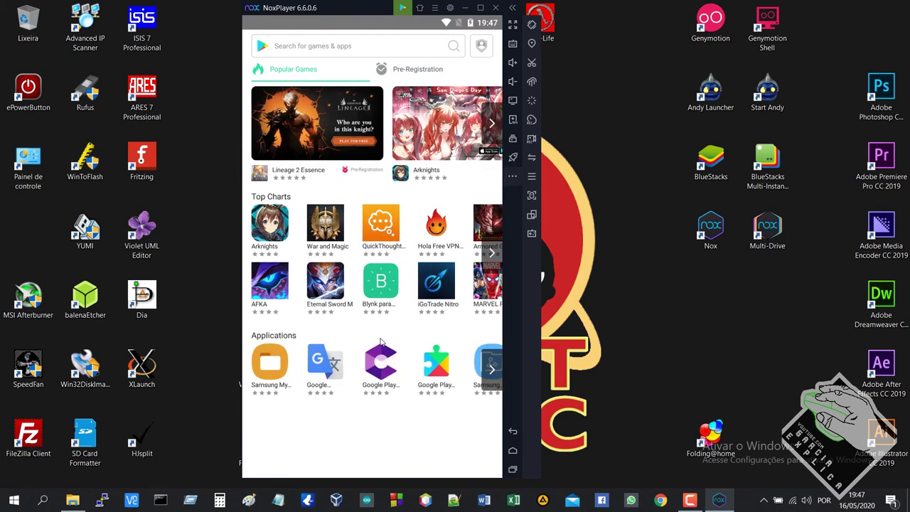
left_click_drag(420, 386, 341, 382)
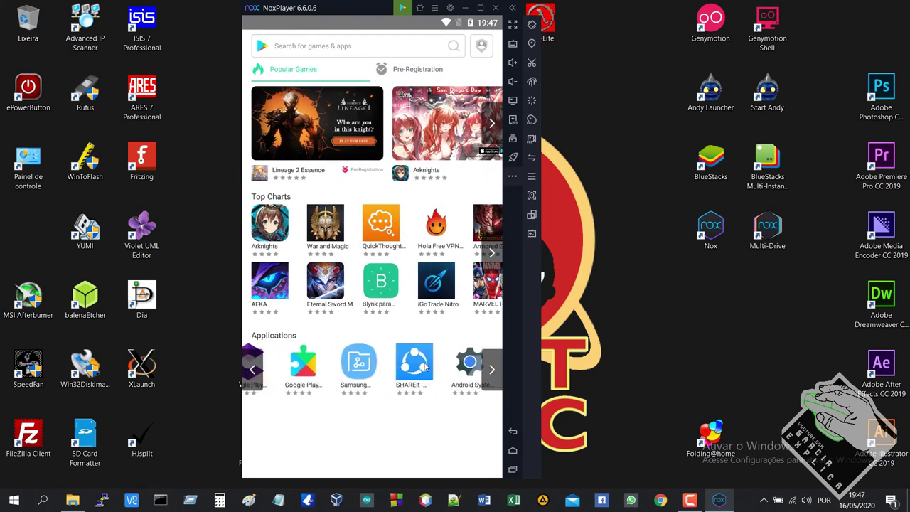
left_click_drag(426, 368, 366, 381)
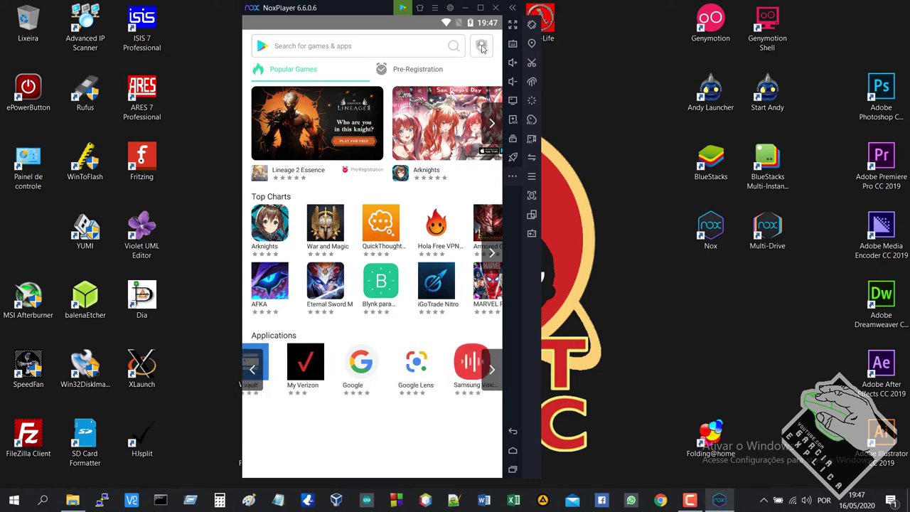
Open the Google sign-in page from App Center, and dismiss it through the recent apps.
left_click(419, 221)
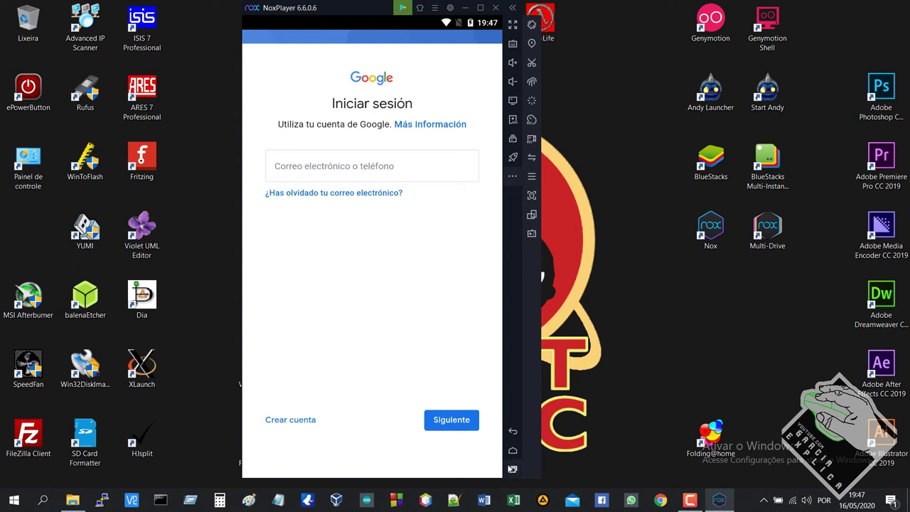
left_click(513, 469)
left_click_drag(325, 261, 445, 251)
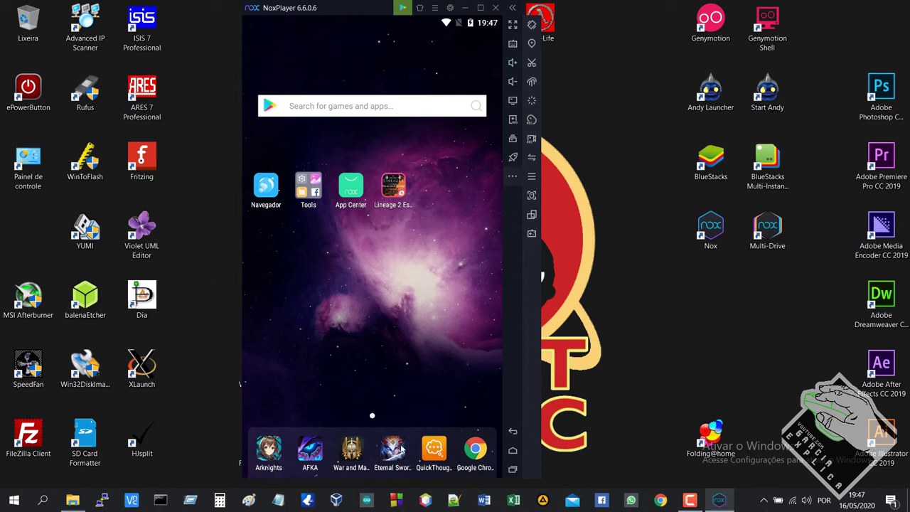
Try to open QuickThoughts from the home screen, and dismiss Google Play Store and the browser from the recent apps.
left_click(435, 446)
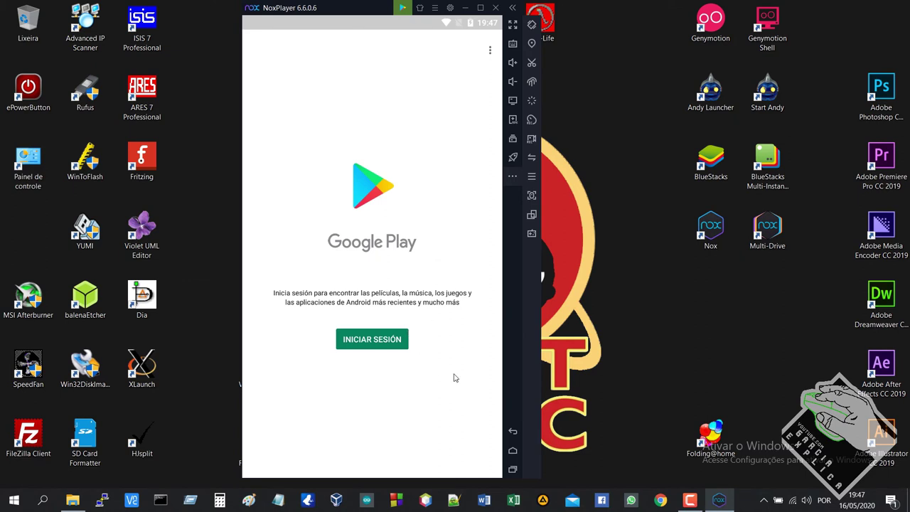
left_click(512, 469)
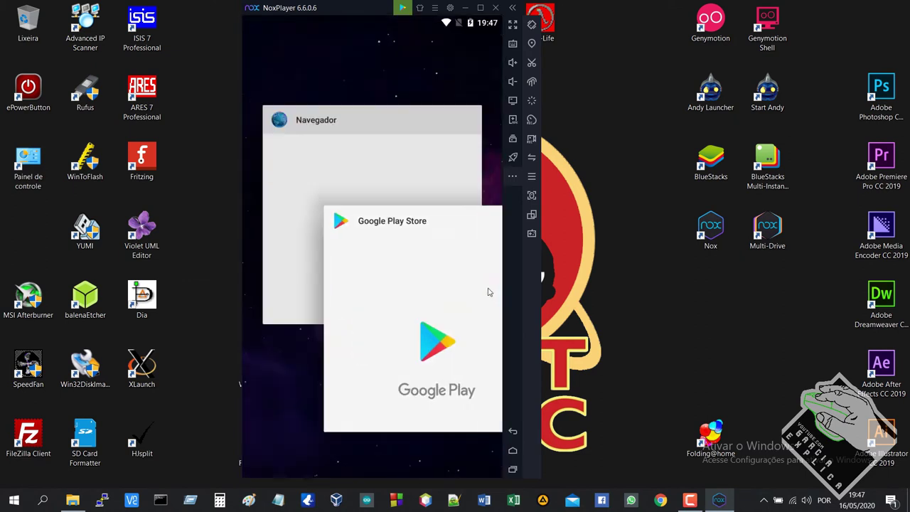
left_click_drag(384, 248, 423, 258)
left_click_drag(410, 215, 382, 183)
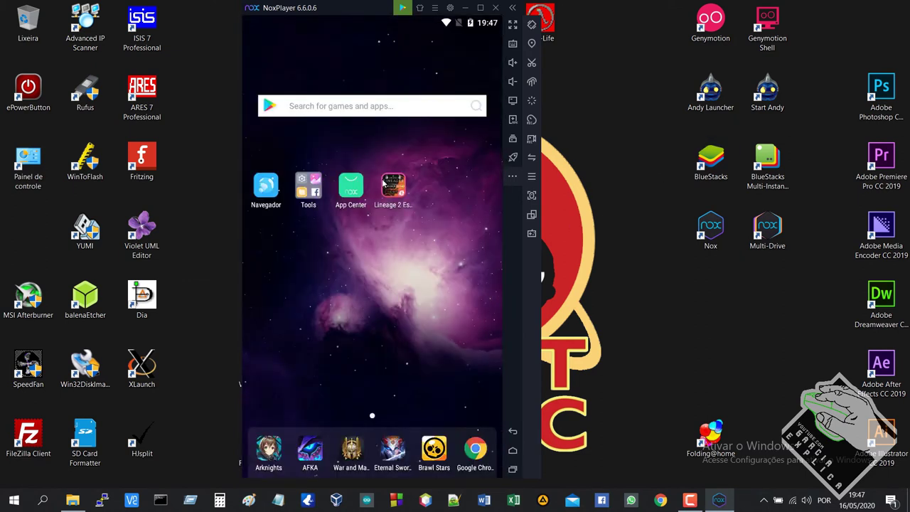
Rotate the Nox screen back to landscape.
left_click(532, 214)
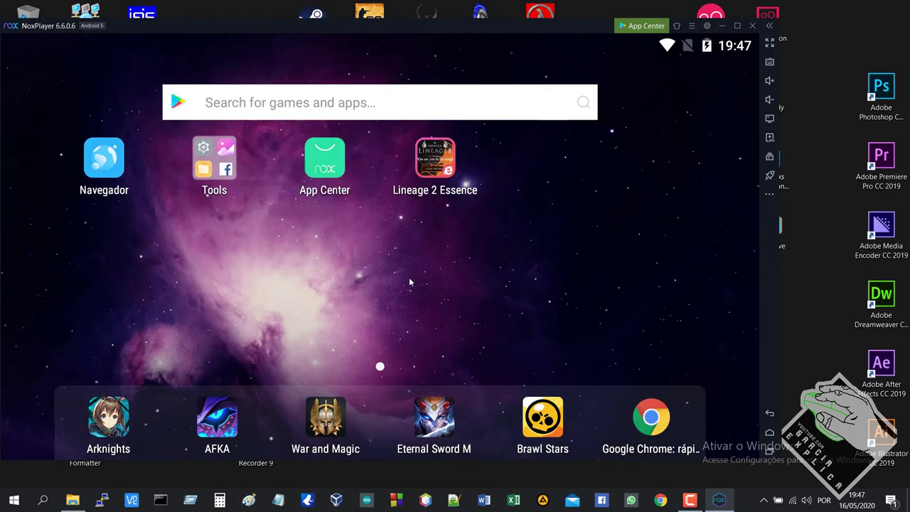
Pull down the Android notification shade to check for notifications, and close it again.
left_click(707, 51)
left_click(707, 47)
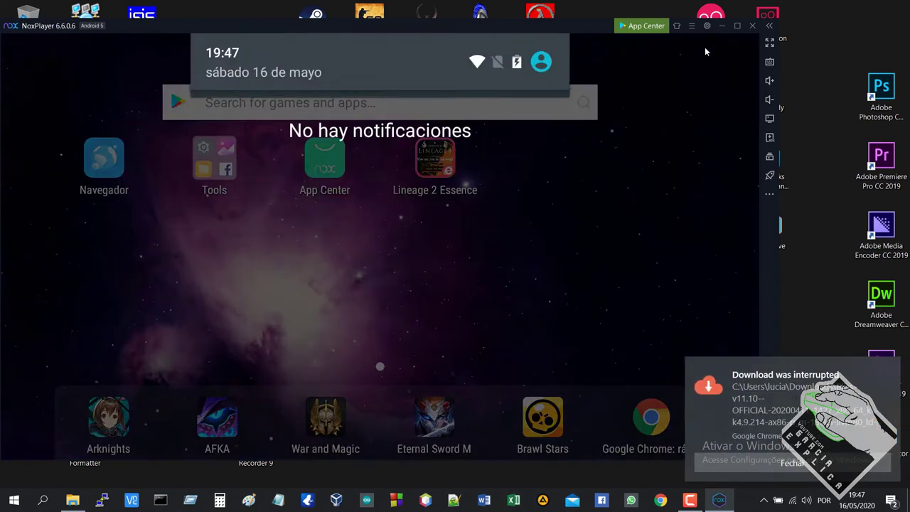
left_click(705, 47)
left_click_drag(706, 47, 595, 295)
left_click(887, 368)
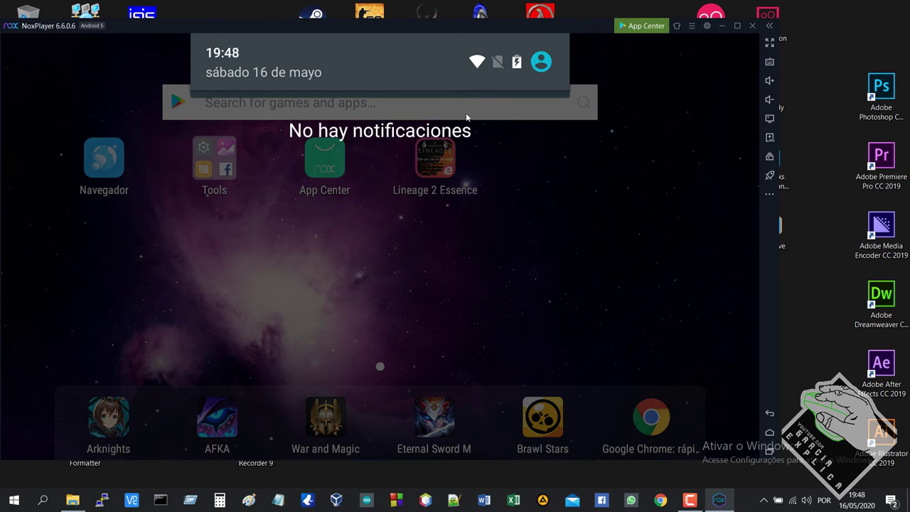
left_click(418, 189)
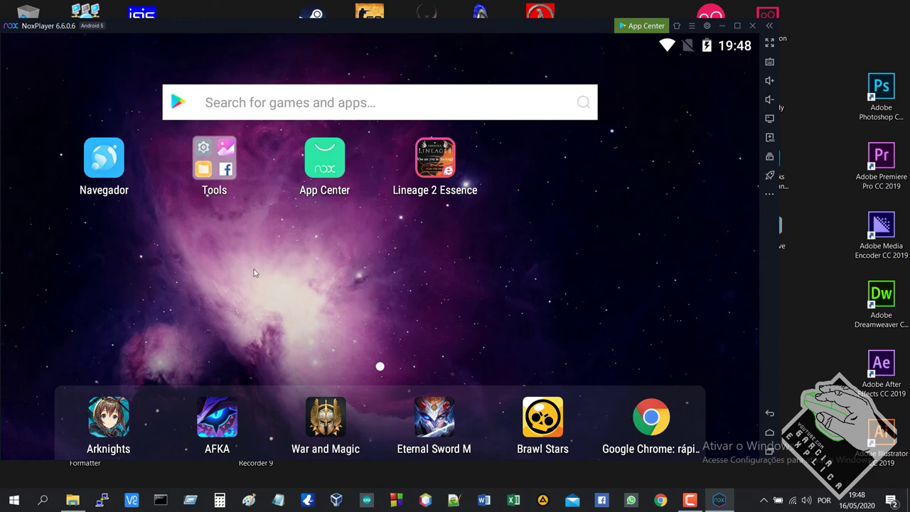
Open the file manager from the Tools folder, accept its welcome notice, look through the root folder, and return home.
left_click(198, 168)
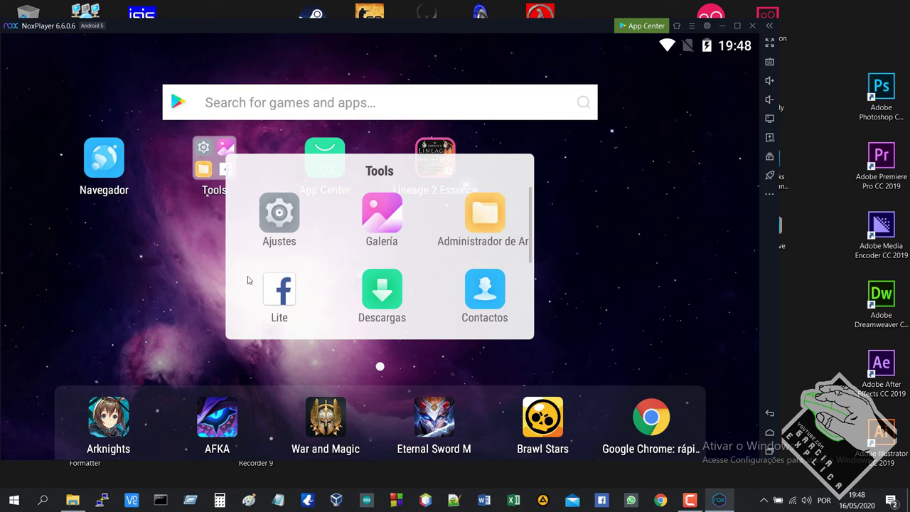
left_click(488, 217)
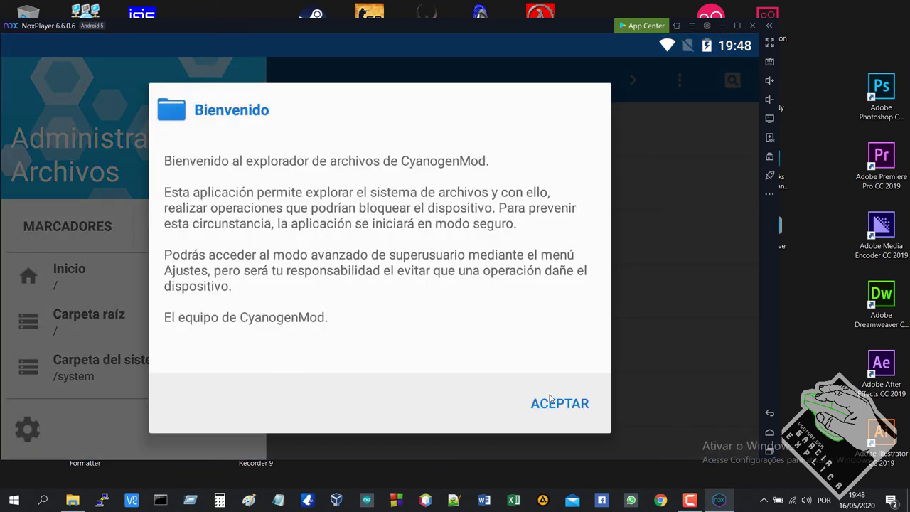
left_click(551, 404)
left_click(99, 270)
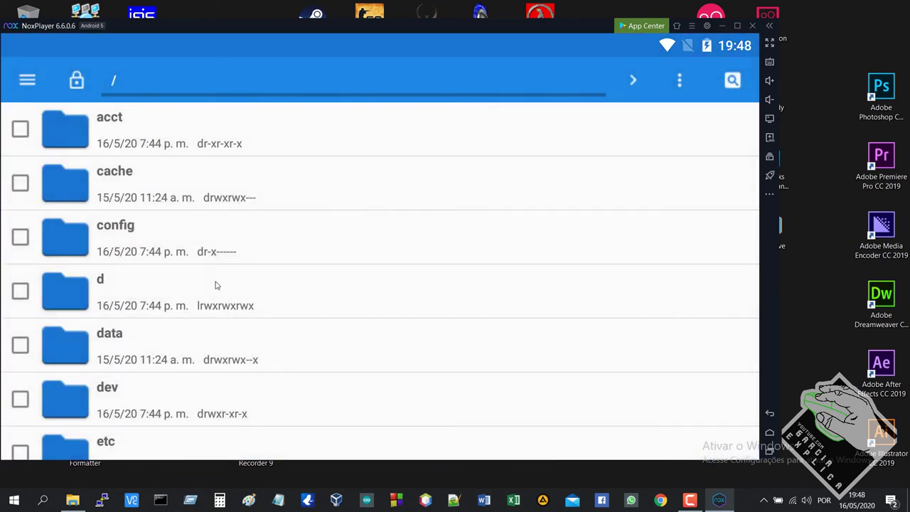
scroll(215, 282, "down", 2)
scroll(407, 392, "up", 2)
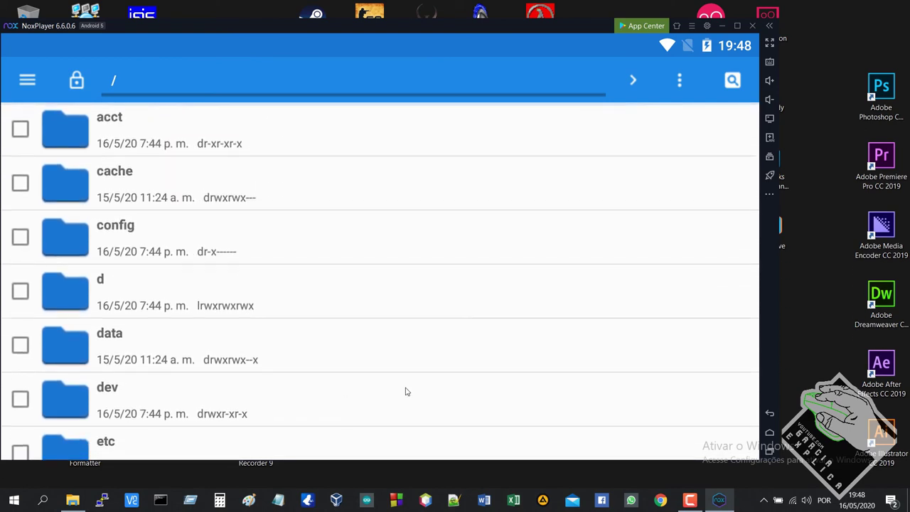
left_click(769, 432)
Open Ajustes from the Tools folder, view Información del tablet, and return to the home screen.
left_click(202, 166)
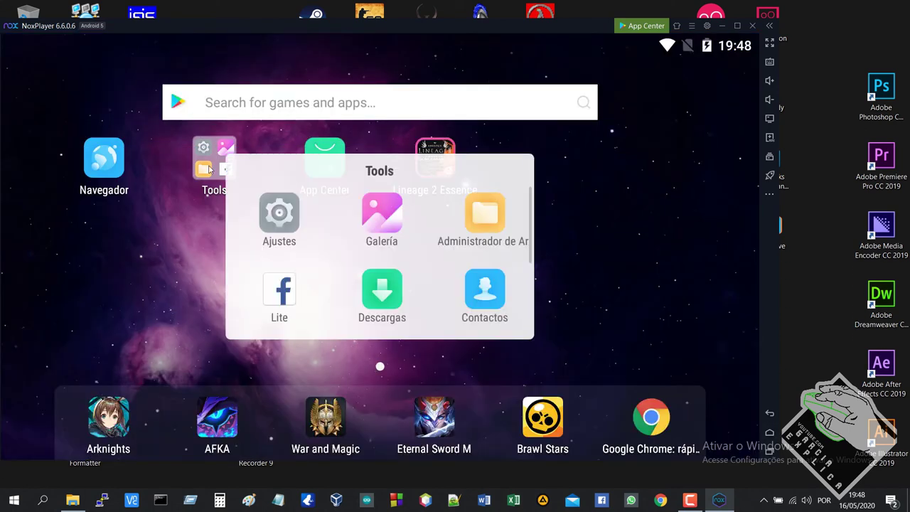
left_click(279, 215)
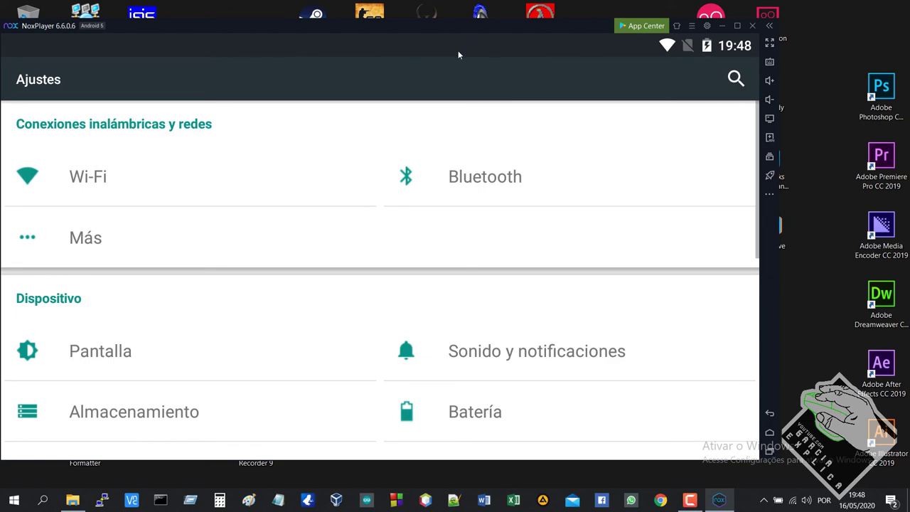
left_click_drag(458, 54, 438, 248)
scroll(374, 152, "down", 6)
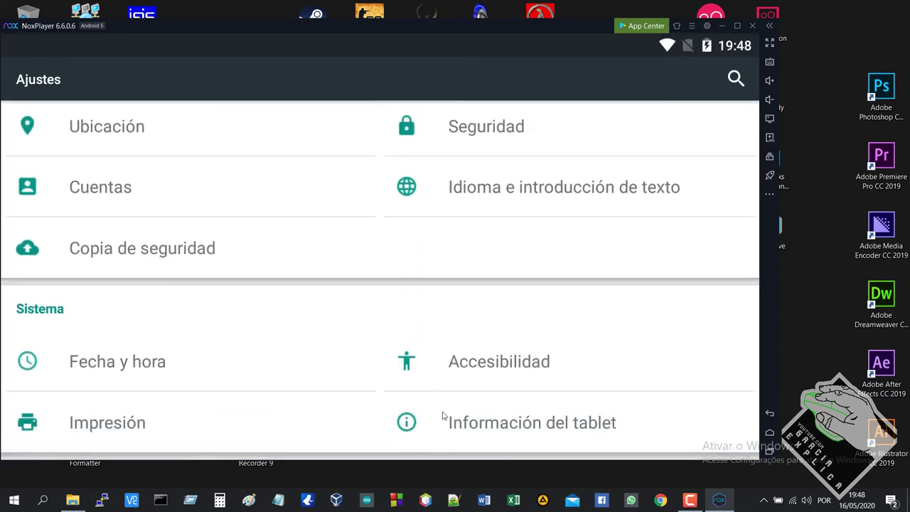
left_click(486, 418)
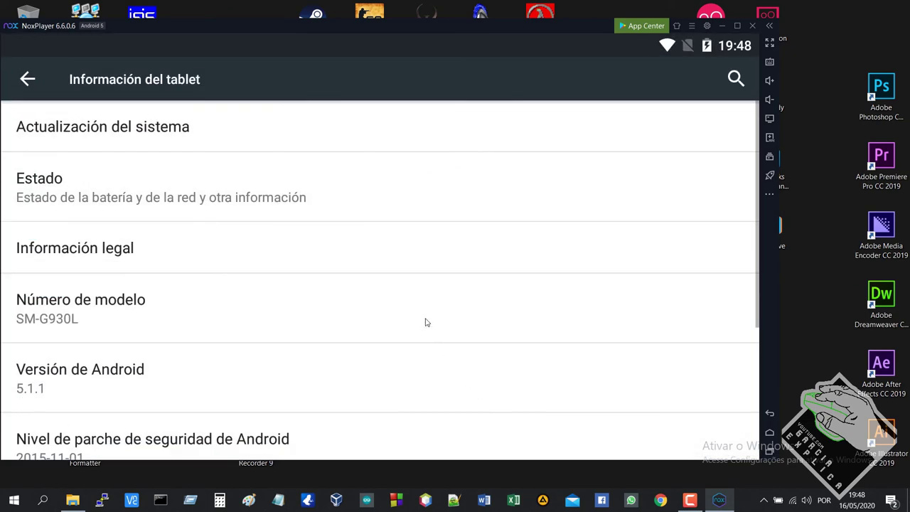
left_click(769, 432)
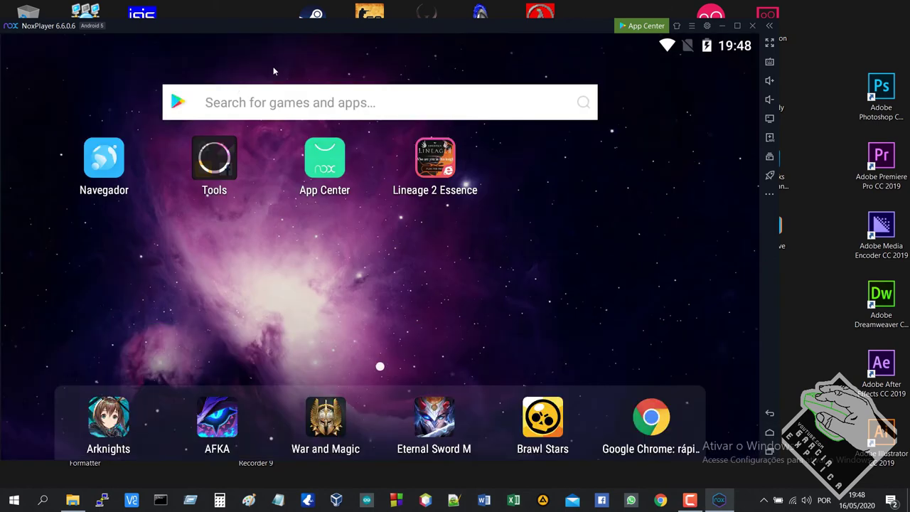
Look through all the apps in the Tools folder and open Play Store.
left_click_drag(335, 43, 357, 174)
left_click(475, 224)
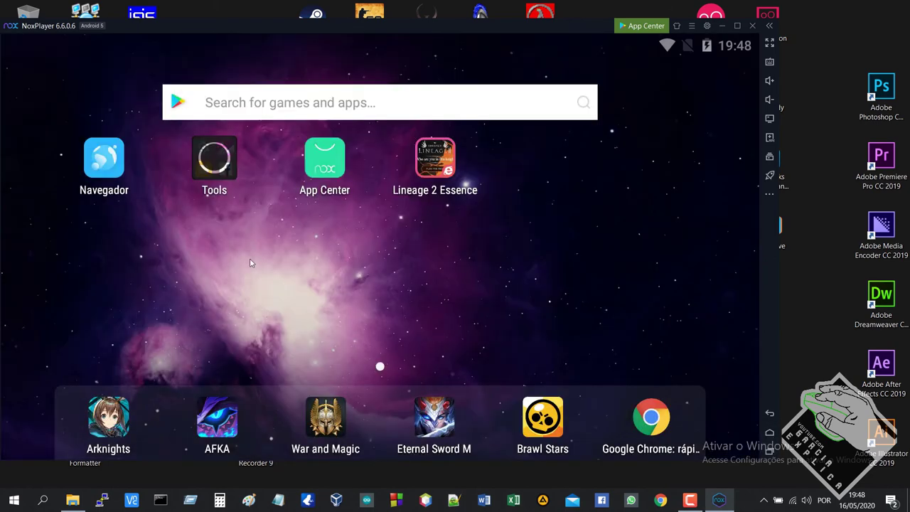
left_click(215, 167)
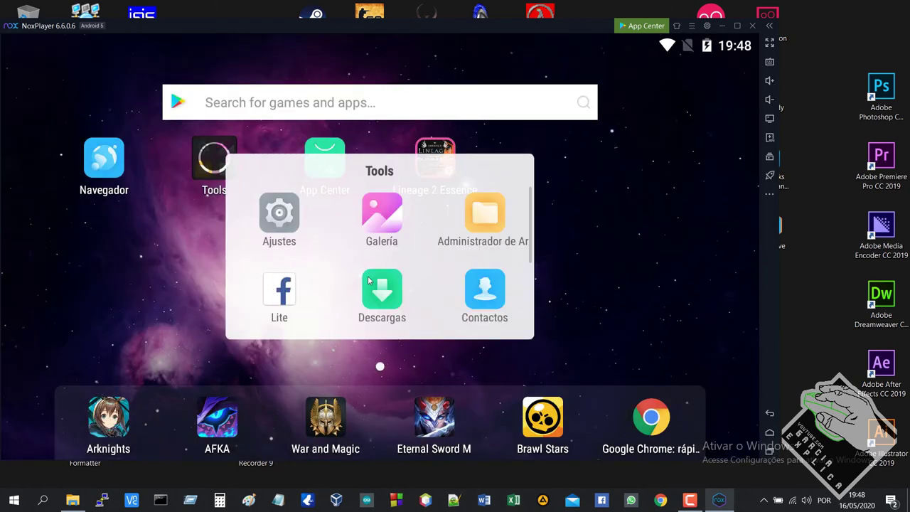
scroll(451, 264, "down", 2)
scroll(451, 264, "up", 1)
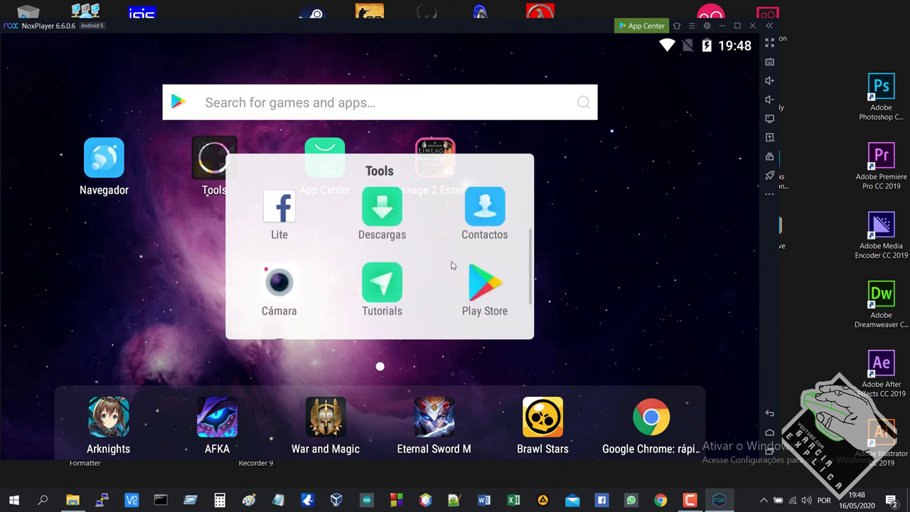
scroll(452, 264, "down", 2)
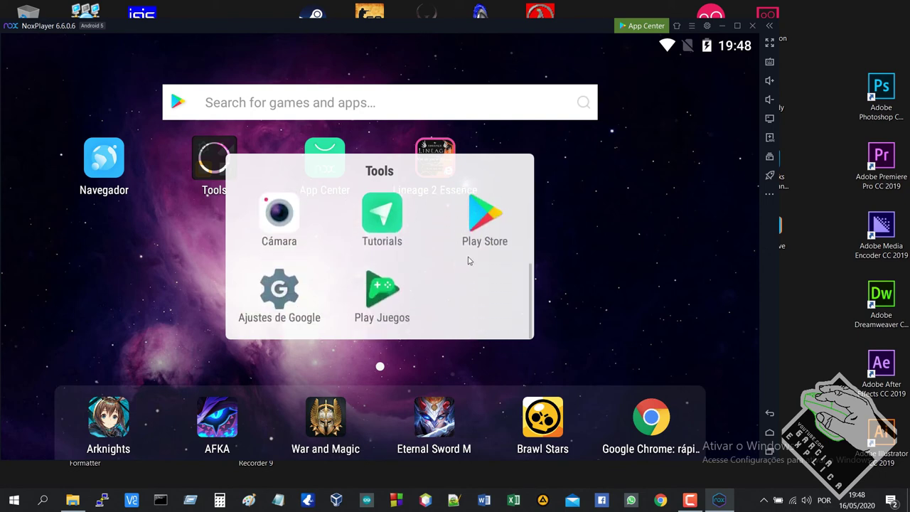
scroll(478, 245, "up", 1)
scroll(479, 246, "down", 1)
left_click(519, 250)
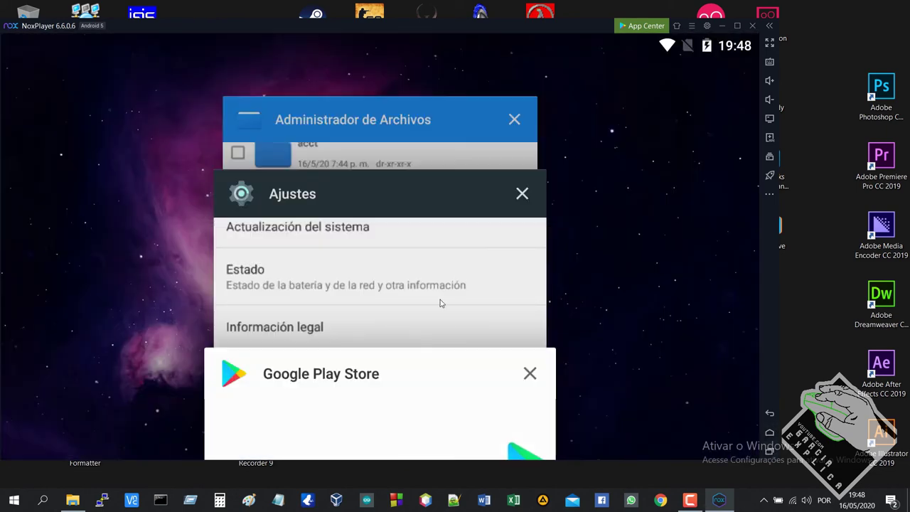
Dismiss Google Play Store from the recent apps, return to Ajustes, and open the Lollipop screen from Versión de Android.
left_click_drag(426, 370, 611, 373)
left_click(295, 279)
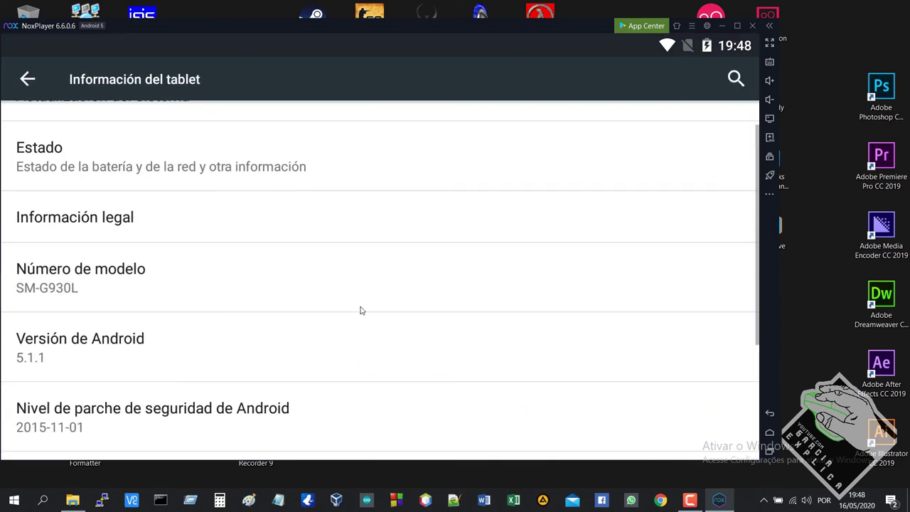
scroll(360, 305, "down", 1)
scroll(88, 380, "up", 2)
left_click(87, 380)
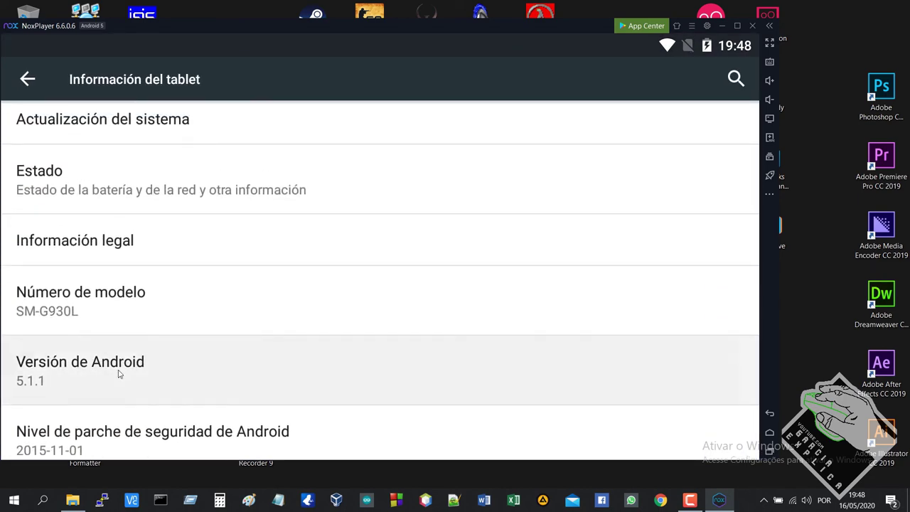
left_click(415, 268)
left_click(415, 268)
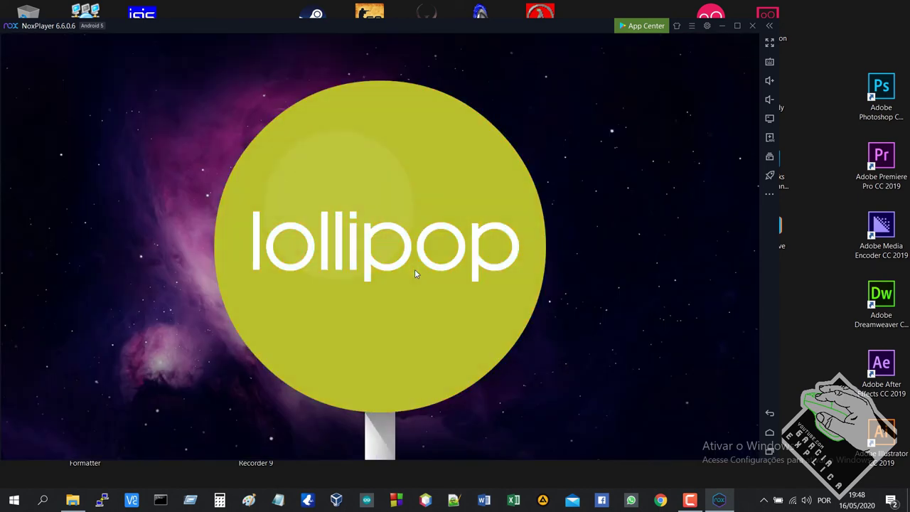
left_click(414, 269)
left_click(414, 268)
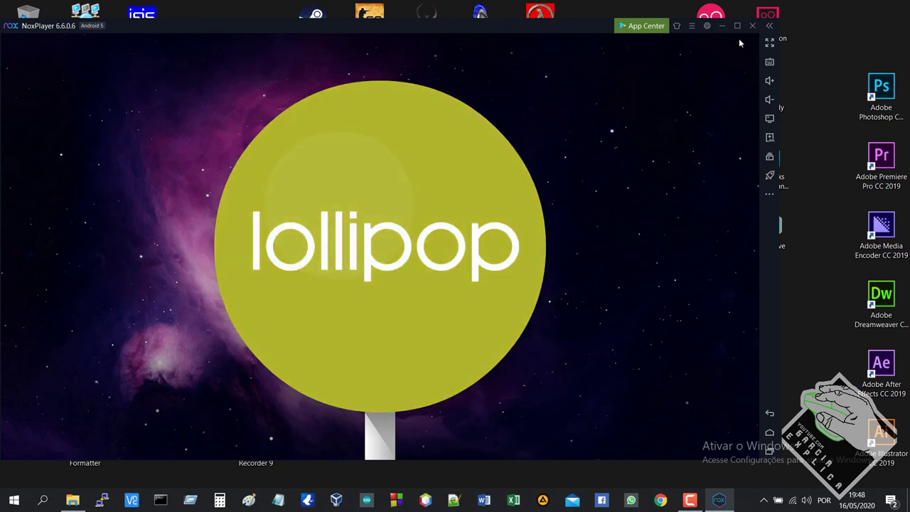
Minimize NoxPlayer and mark out the group of emulator shortcuts on the desktop.
left_click(722, 26)
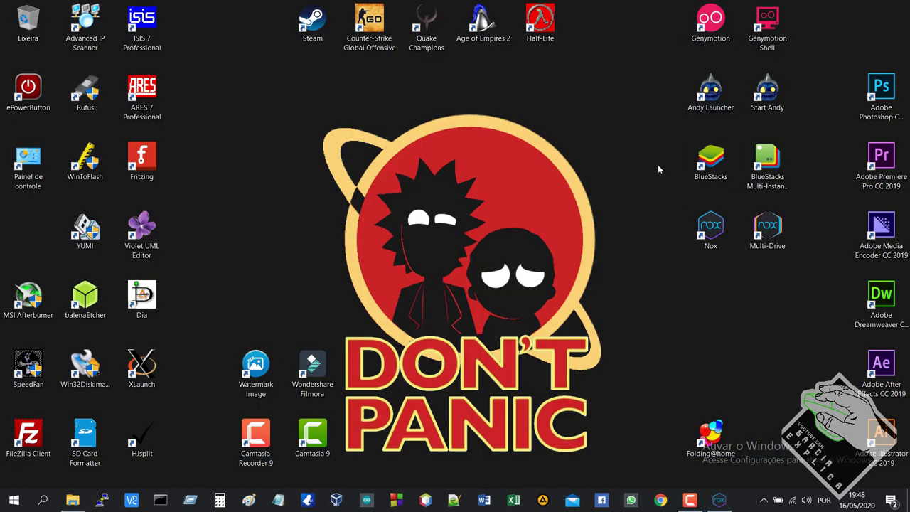
left_click_drag(667, 24, 784, 240)
left_click_drag(780, 284, 695, 4)
left_click(632, 96)
Switch to VirtualBox, view the details of the Google Nexus 6P machine, and minimize the manager window.
left_click(336, 499)
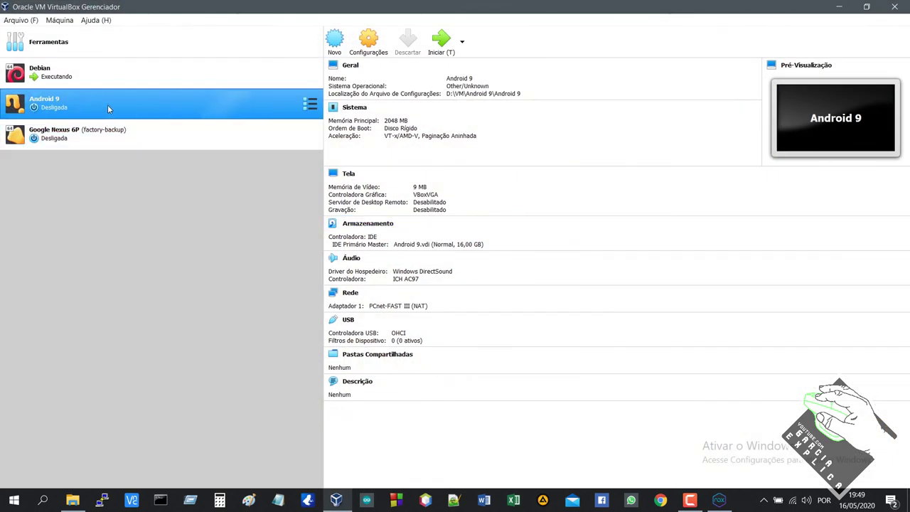
double_click(641, 5)
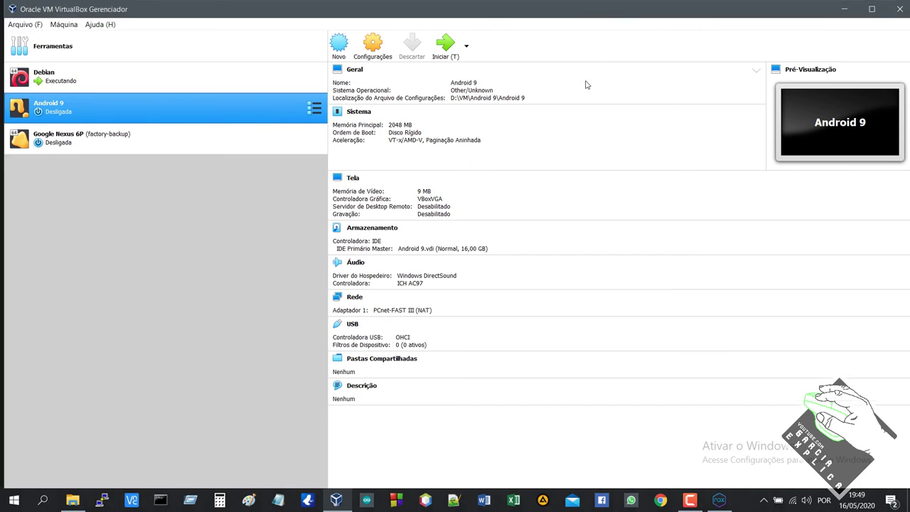
left_click(86, 142)
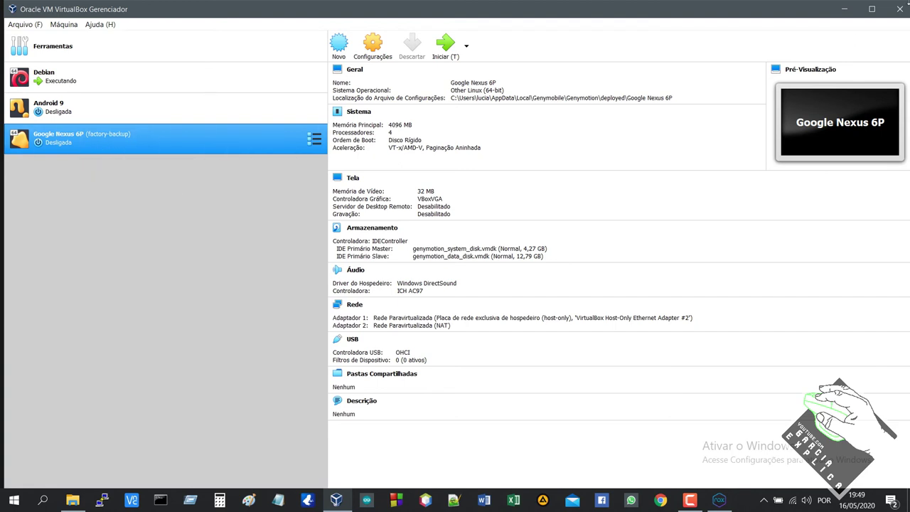
left_click(872, 9)
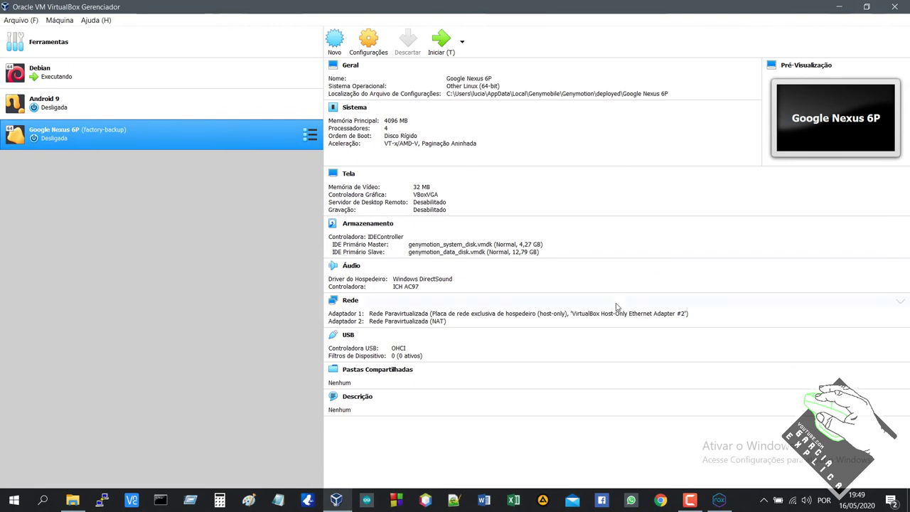
left_click(852, 12)
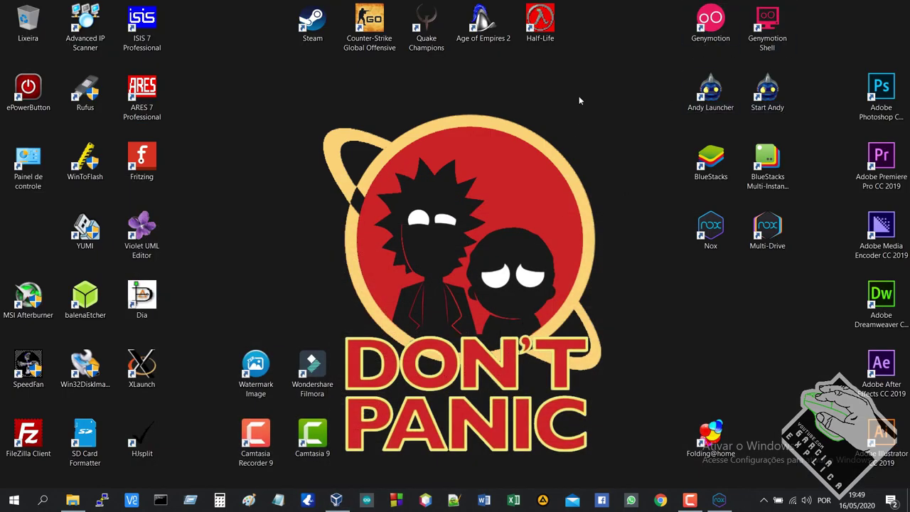
left_click_drag(643, 20, 796, 258)
left_click_drag(800, 301, 781, 270)
left_click_drag(791, 307, 656, 59)
left_click(545, 199)
Switch to VirtualBox, select the Android 9 machine to view its details, and minimize the manager window.
left_click(336, 500)
left_click(85, 108)
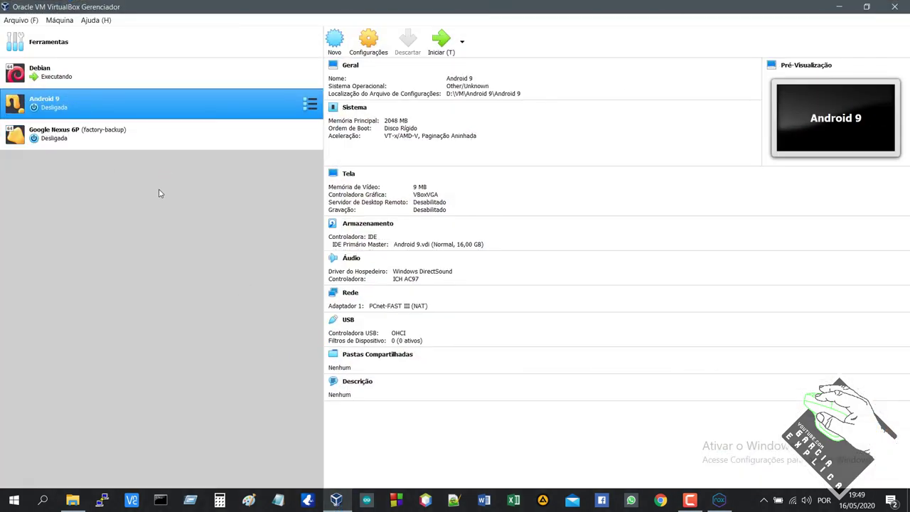
left_click(839, 7)
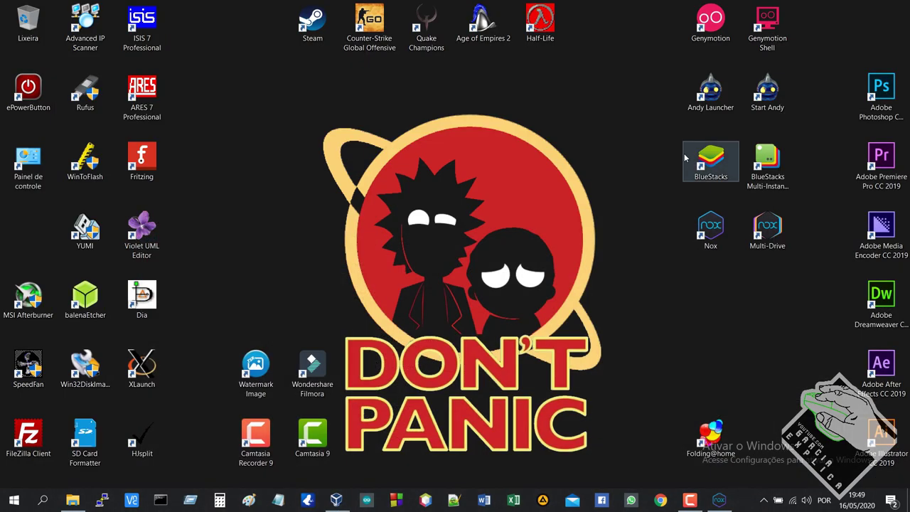
double_click(700, 160)
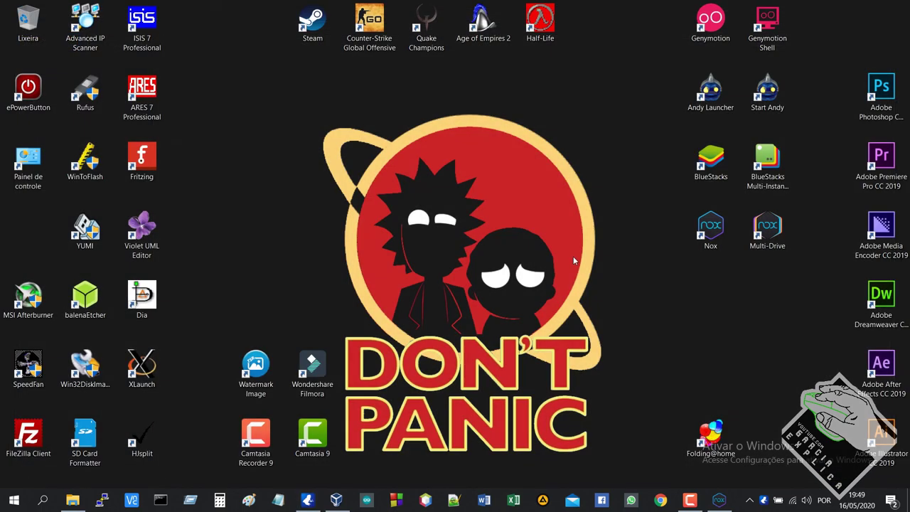
left_click_drag(670, 121, 675, 65)
mouse_move(664, 32)
left_mouse_down()
mouse_move(786, 179)
mouse_move(787, 304)
mouse_move(682, 22)
mouse_move(661, 43)
left_mouse_up()
left_click_drag(649, 3, 780, 331)
left_click(768, 328)
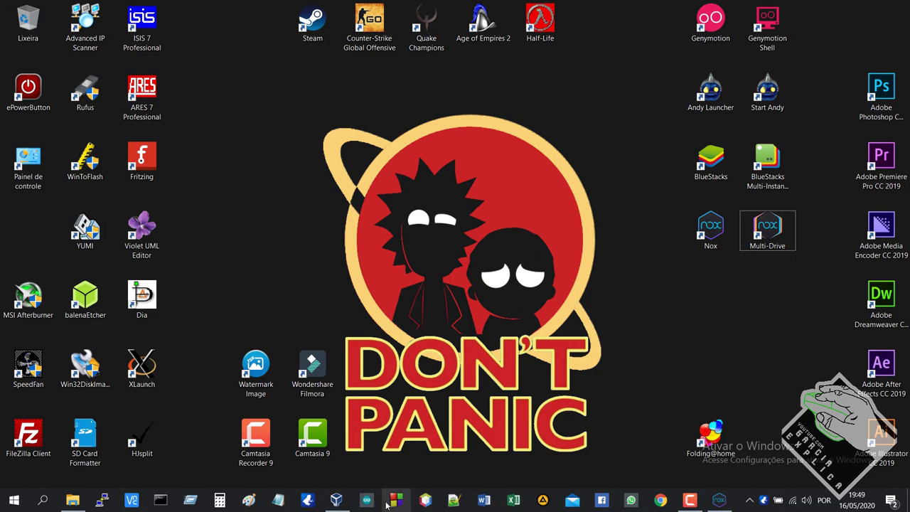
Bring VirtualBox back to review the Android 9 machine once more, and minimize it.
left_click(336, 500)
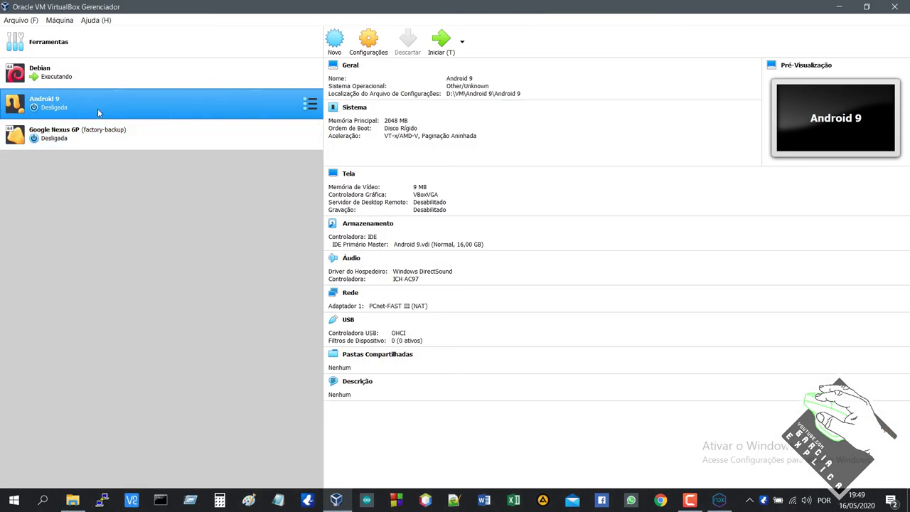
left_click(838, 6)
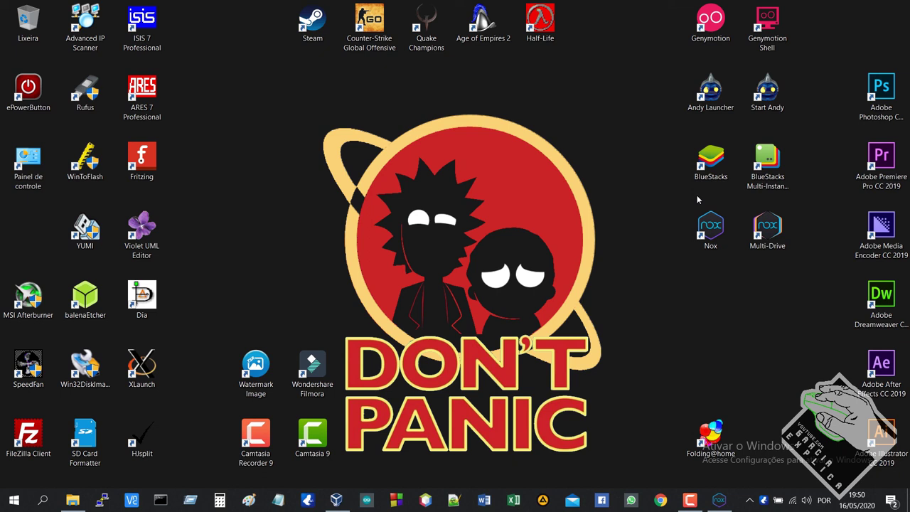
Launch Genymotion from the desktop, view its list of installed devices, and close it.
left_click(710, 23)
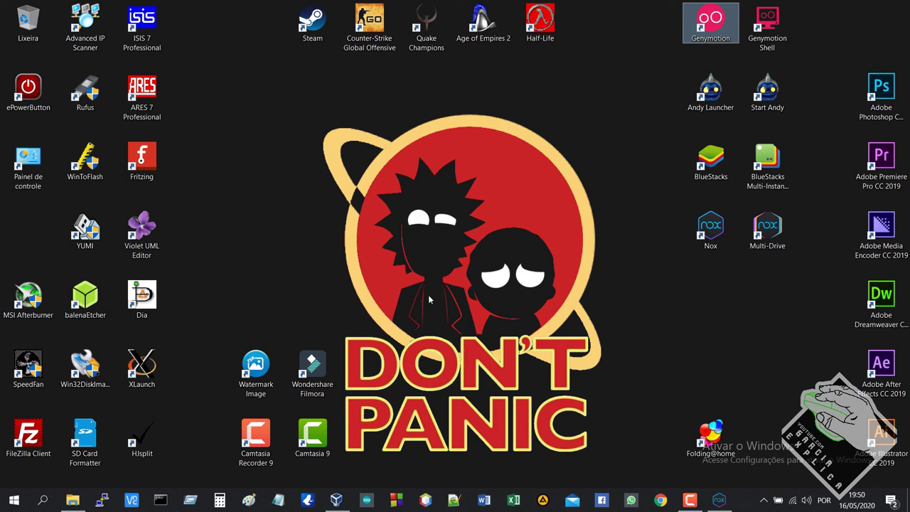
key("Return")
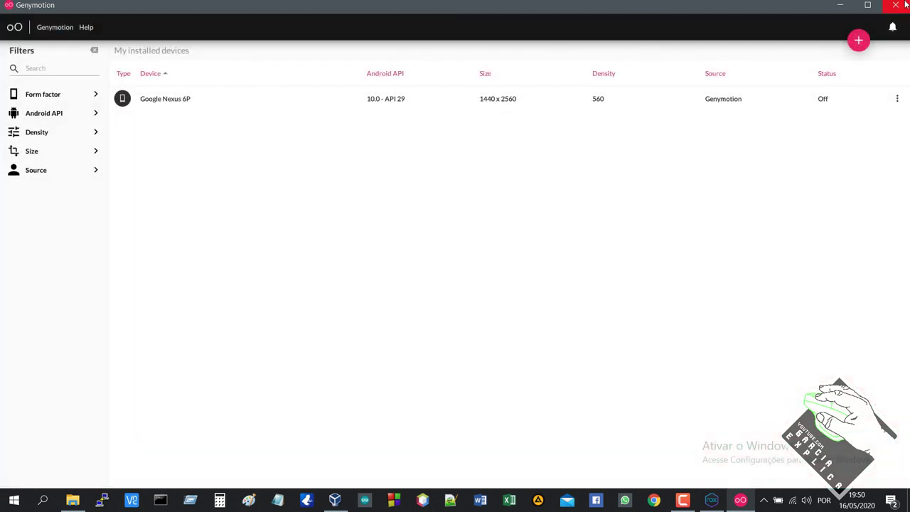
left_click(867, 5)
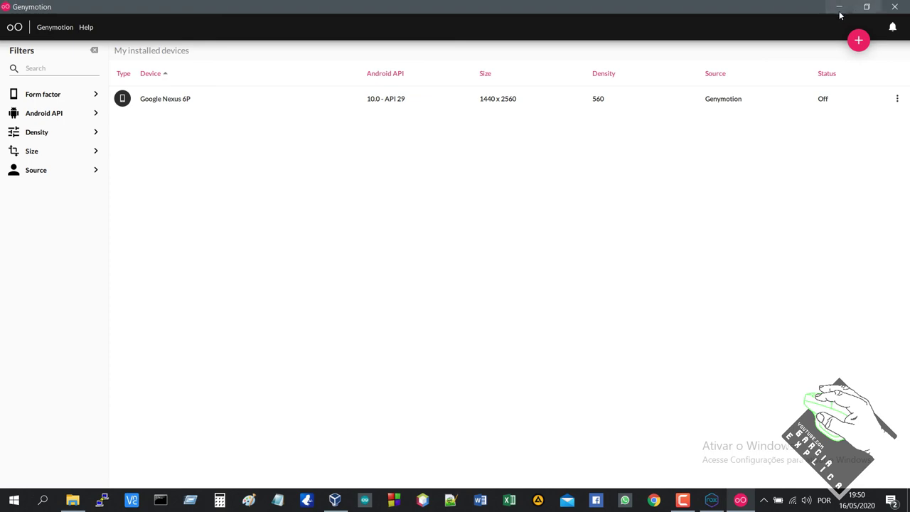
left_click(885, 10)
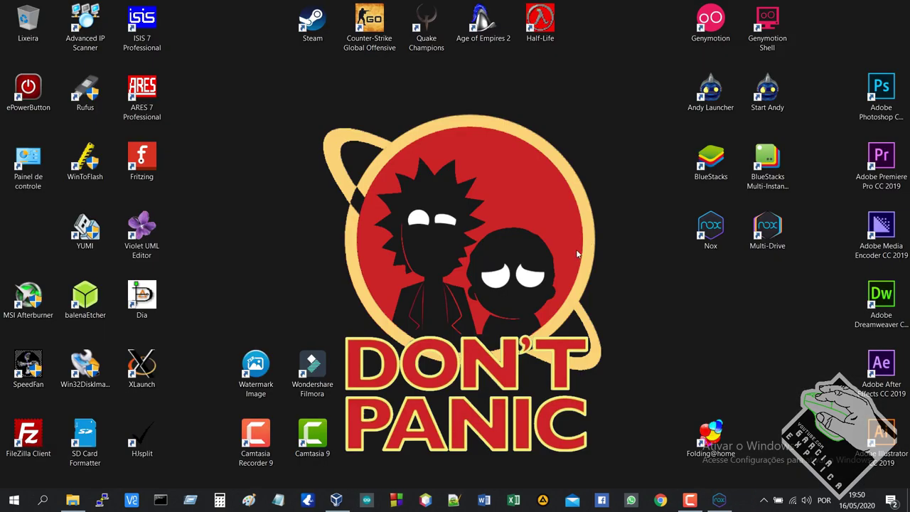